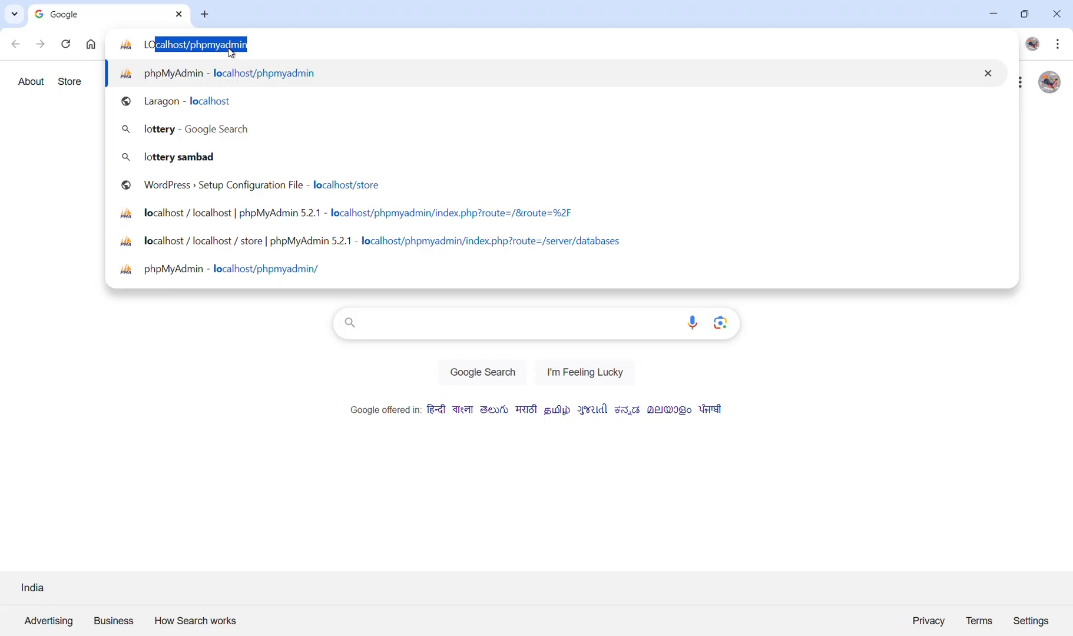
# Open the local site at localhost/store and look through the home page's sections.
pyautogui.click(243, 186)
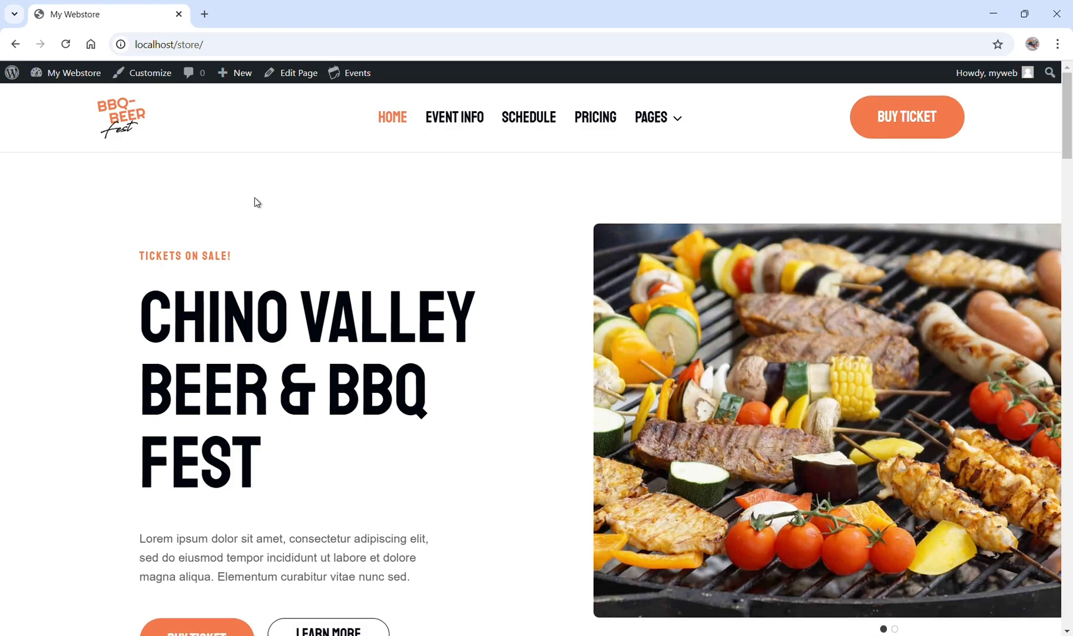
pyautogui.scroll(-3, 254, 197)
pyautogui.scroll(-7, 256, 198)
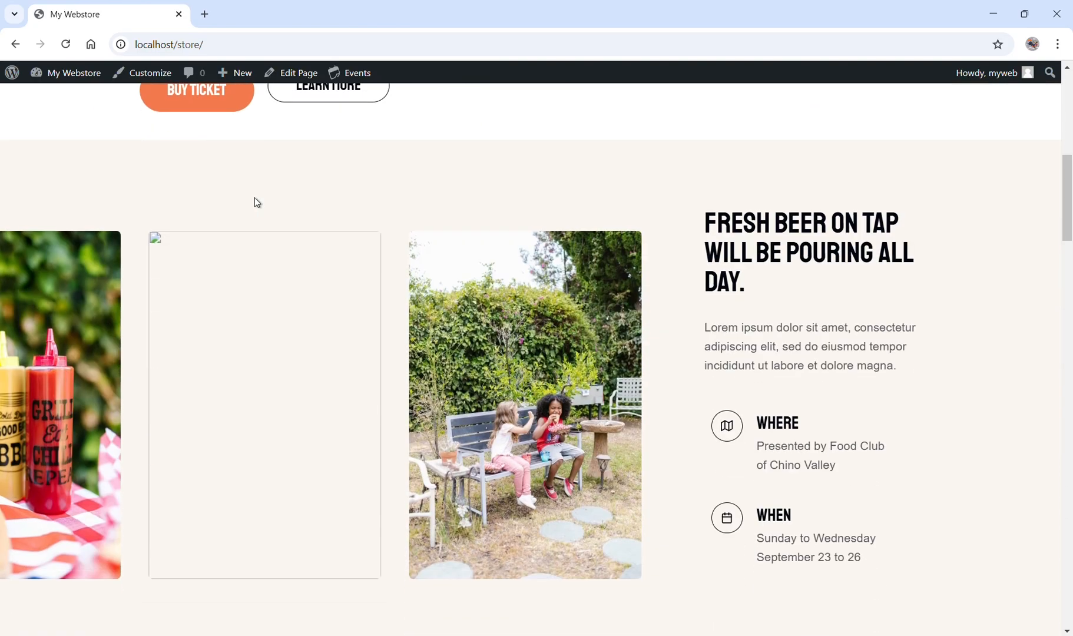
pyautogui.scroll(-14, 254, 202)
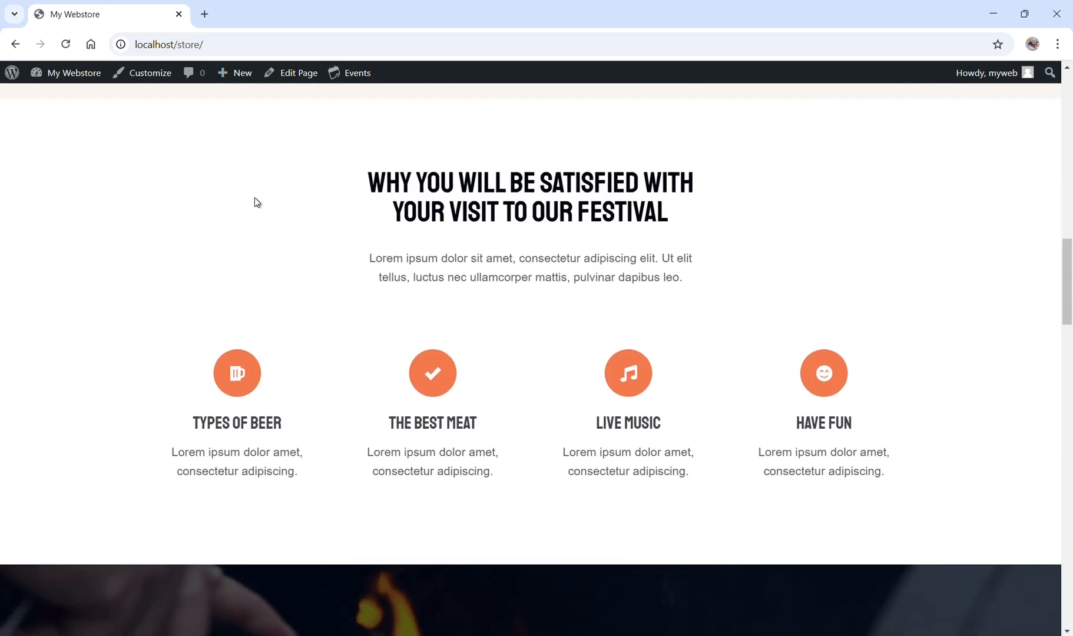
pyautogui.scroll(-6, 254, 201)
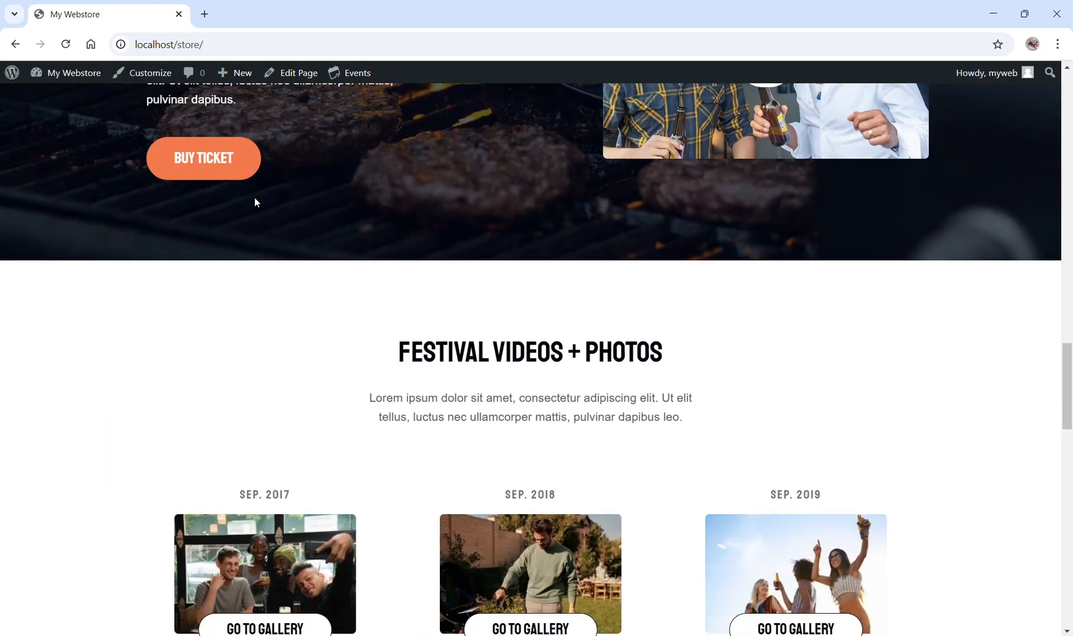
pyautogui.scroll(16, 254, 202)
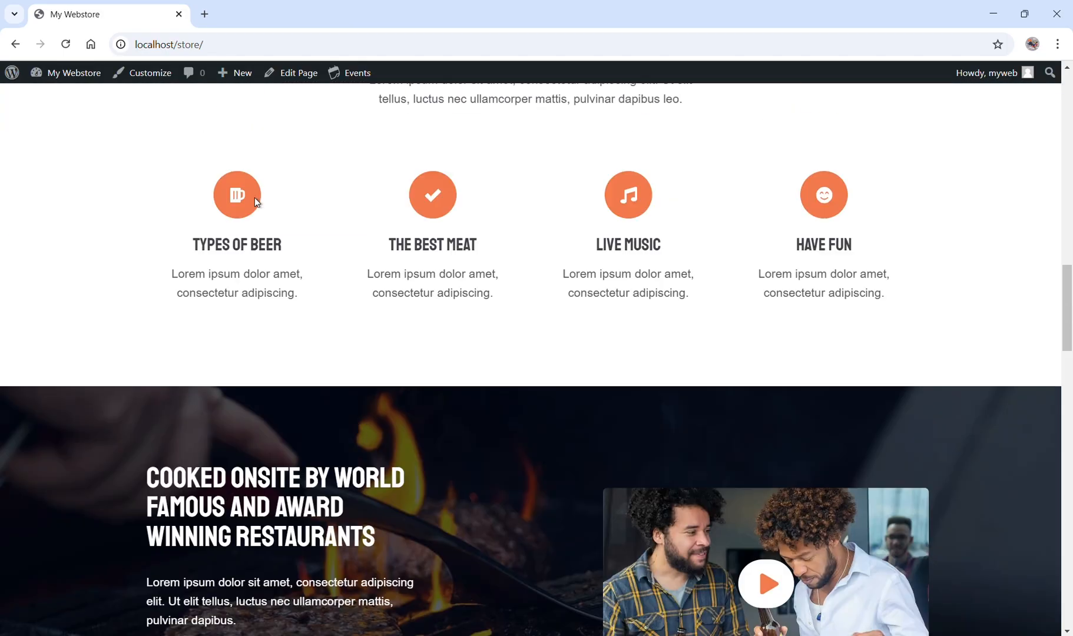
pyautogui.scroll(14, 254, 197)
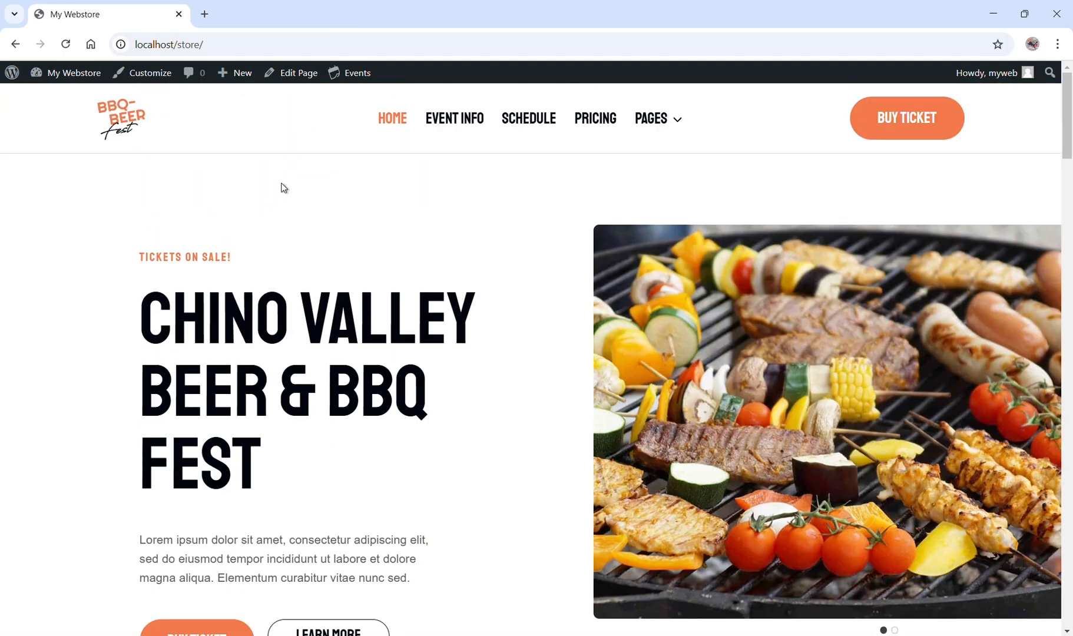
# Open the site's Event Info page and review it down to the sponsors section and footer.
pyautogui.click(481, 122)
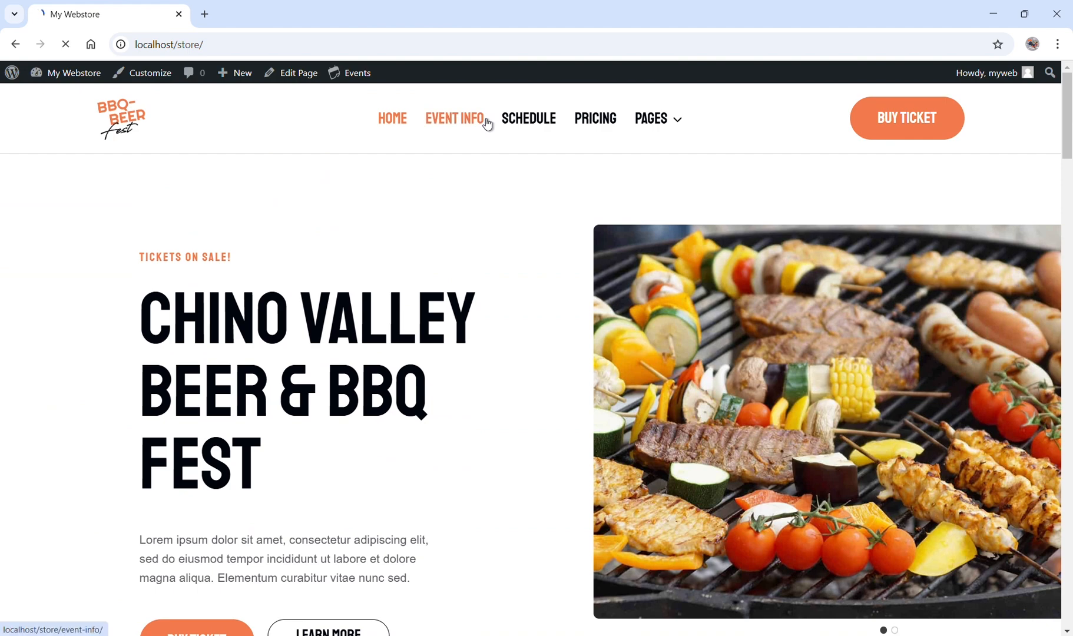
pyautogui.scroll(-10, 428, 255)
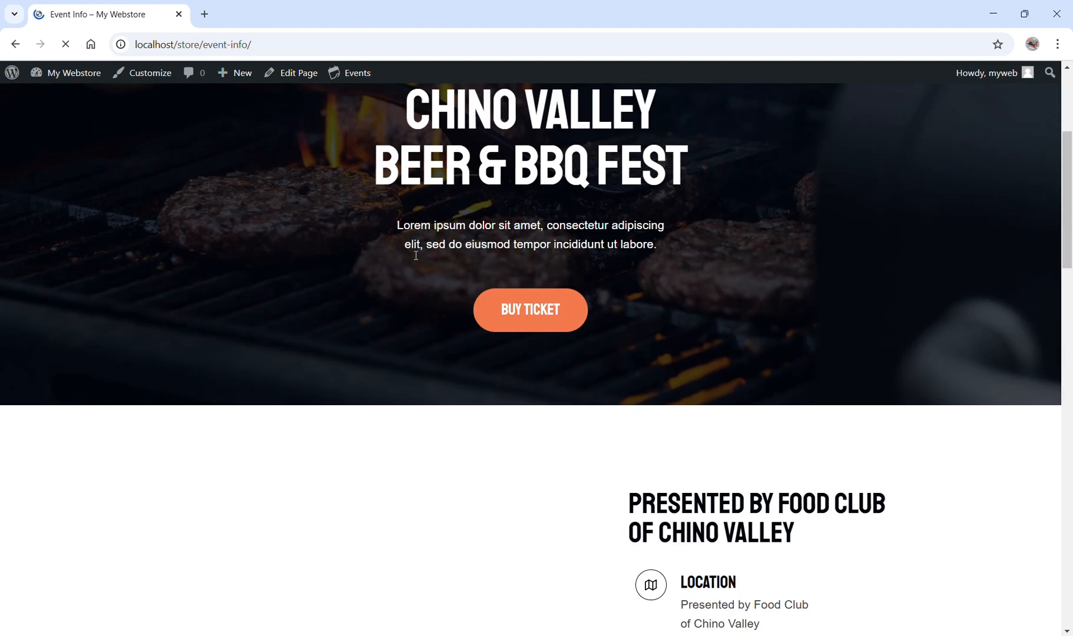
pyautogui.scroll(-8, 416, 255)
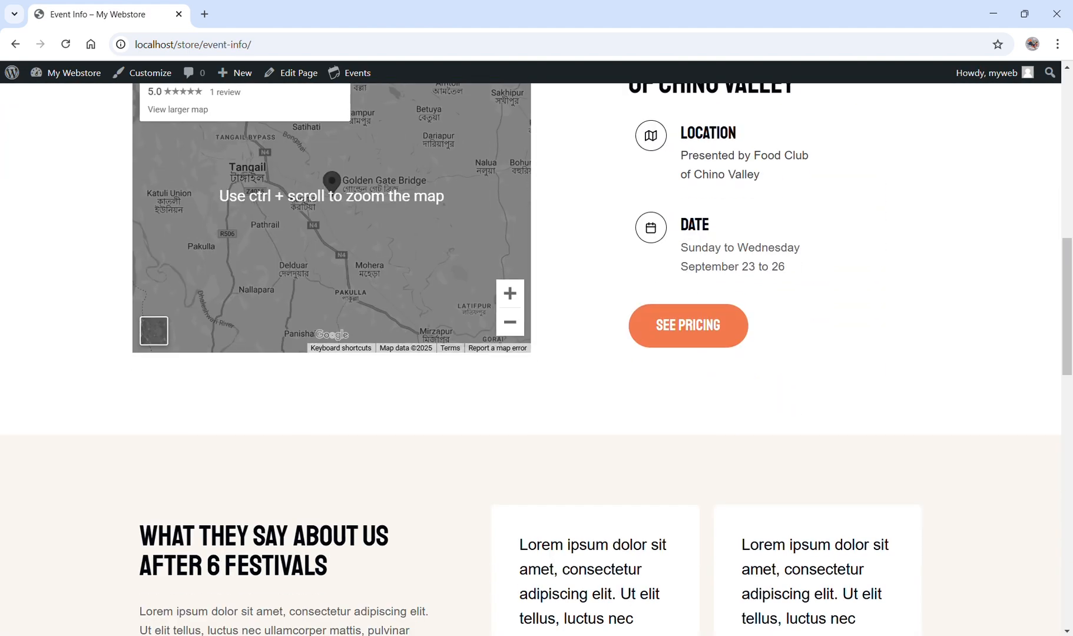
pyautogui.scroll(-12, 417, 260)
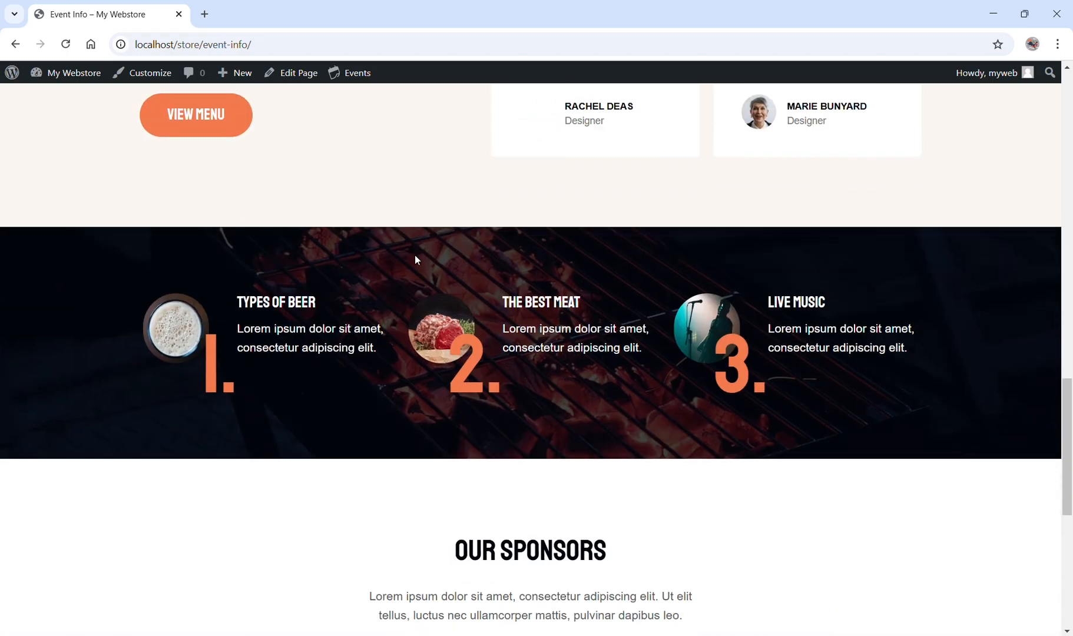
pyautogui.scroll(-2, 417, 260)
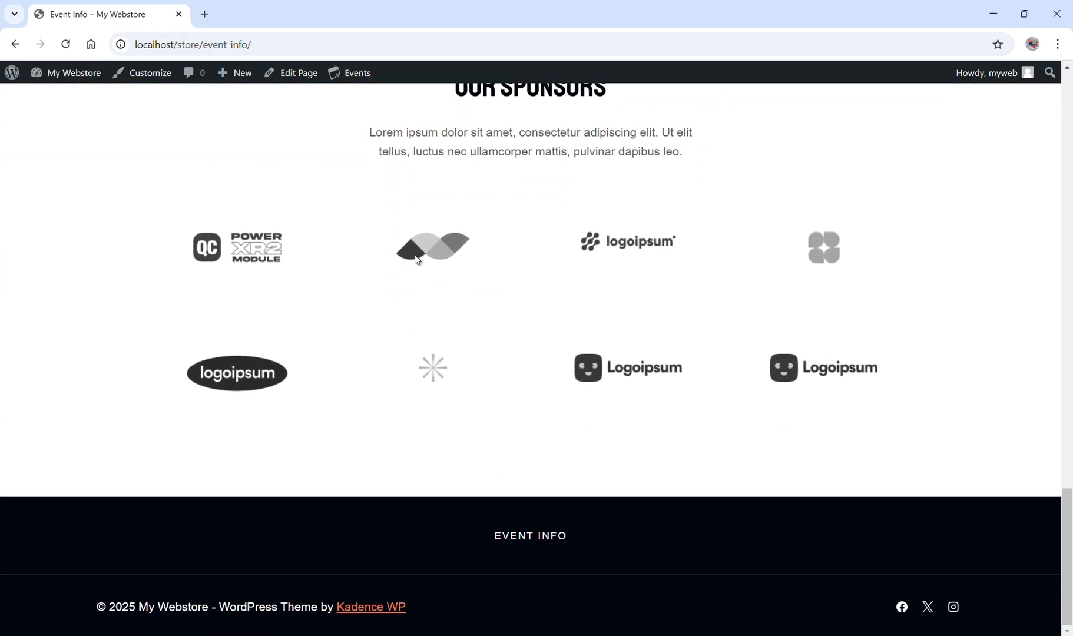
pyautogui.scroll(13, 417, 260)
pyautogui.scroll(15, 417, 260)
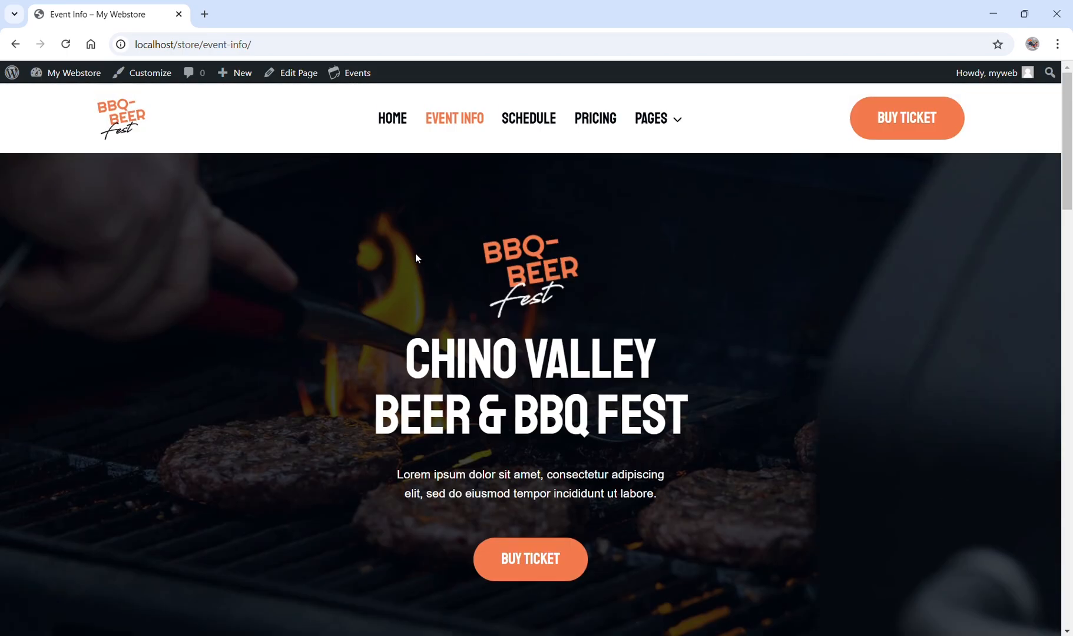
# Open the site's Pricing page and review the ticket packages and the event photo gallery.
pyautogui.click(583, 120)
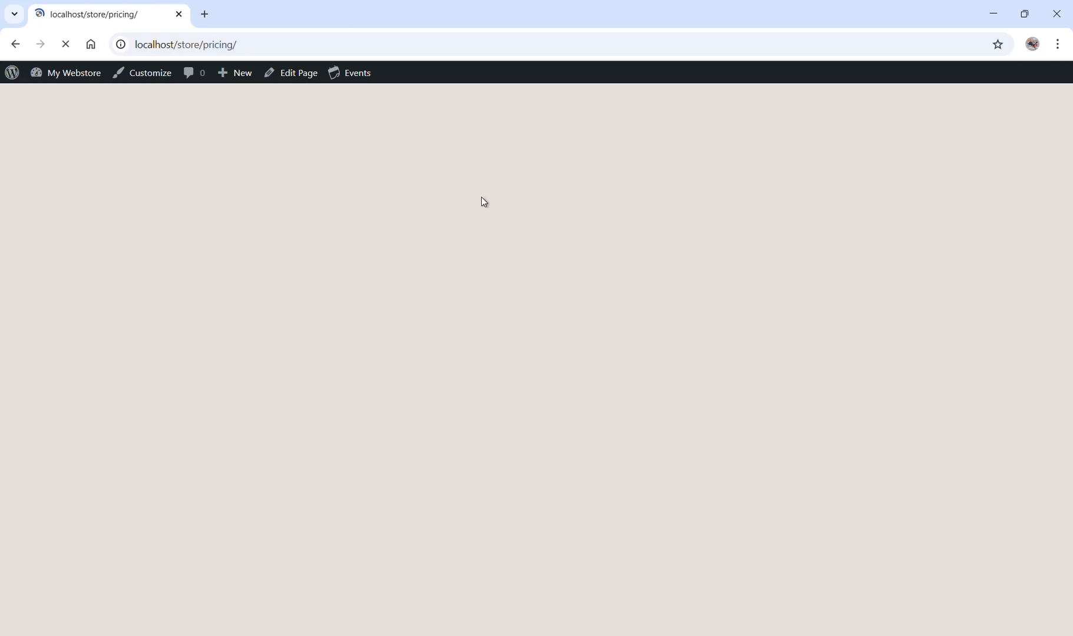
pyautogui.scroll(-8, 480, 204)
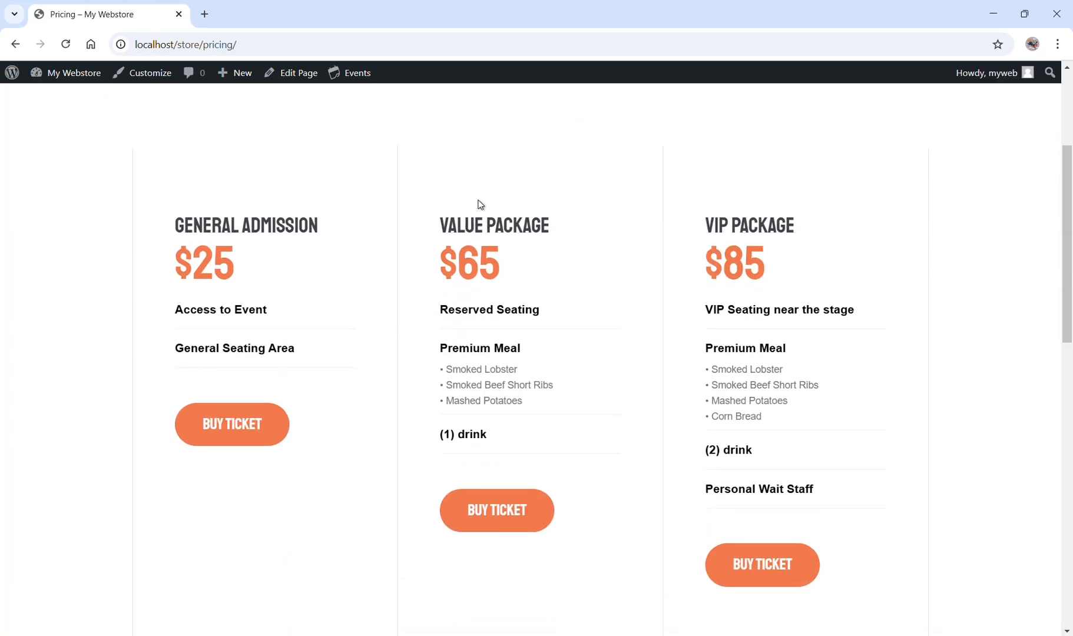
pyautogui.scroll(-9, 478, 203)
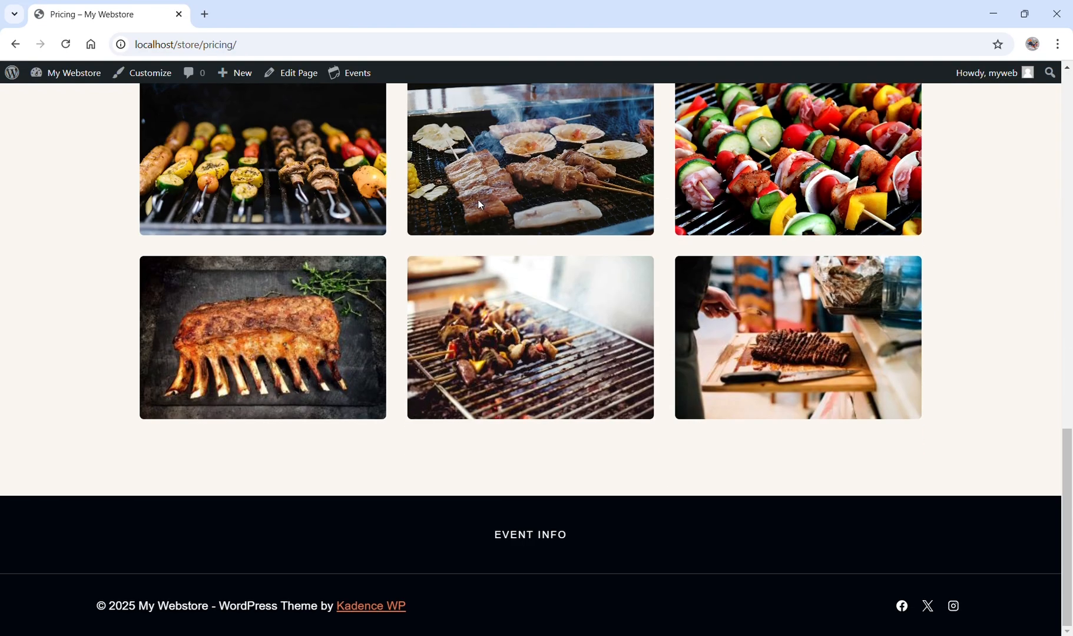
pyautogui.scroll(15, 480, 206)
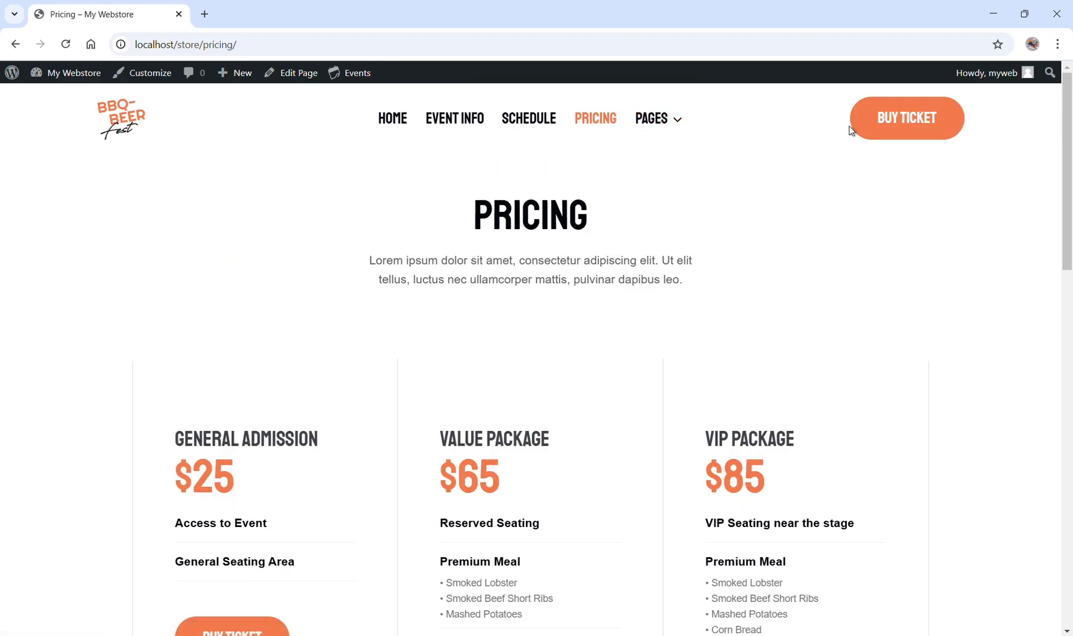
pyautogui.click(873, 129)
pyautogui.scroll(-5, 448, 222)
pyautogui.scroll(-1, 448, 218)
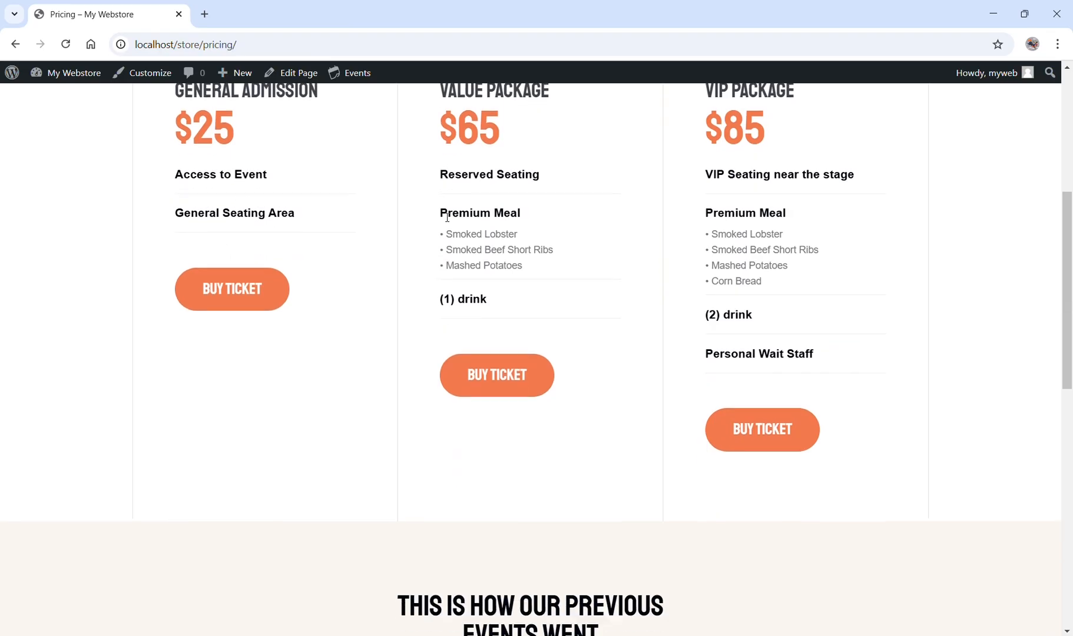
pyautogui.scroll(6, 447, 217)
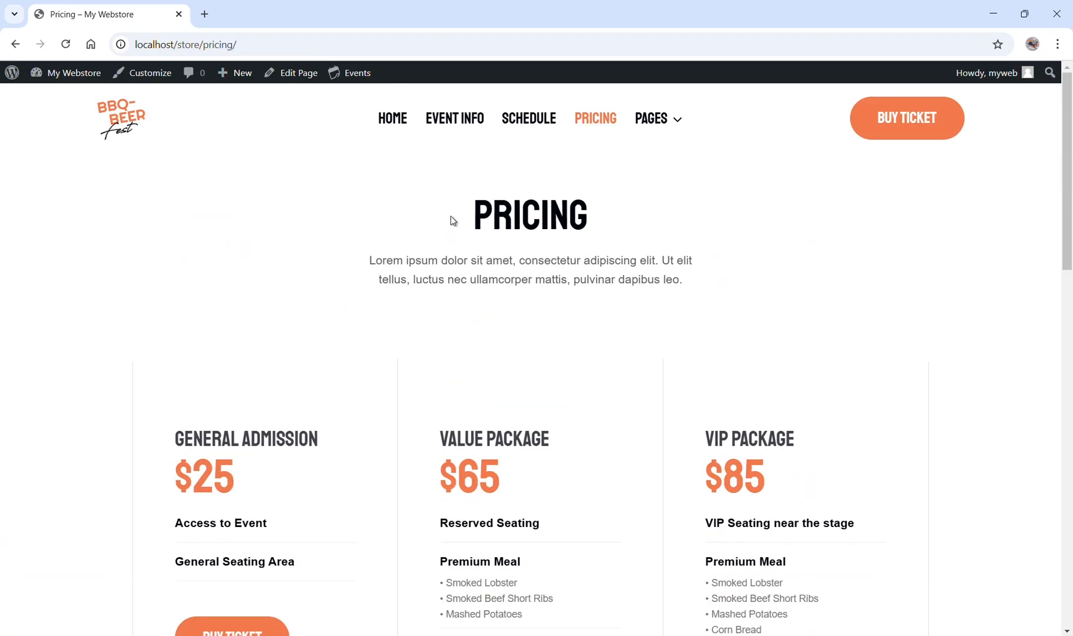
# Go to the WordPress dashboard and open the page for adding a new plugin.
pyautogui.moveTo(64, 75)
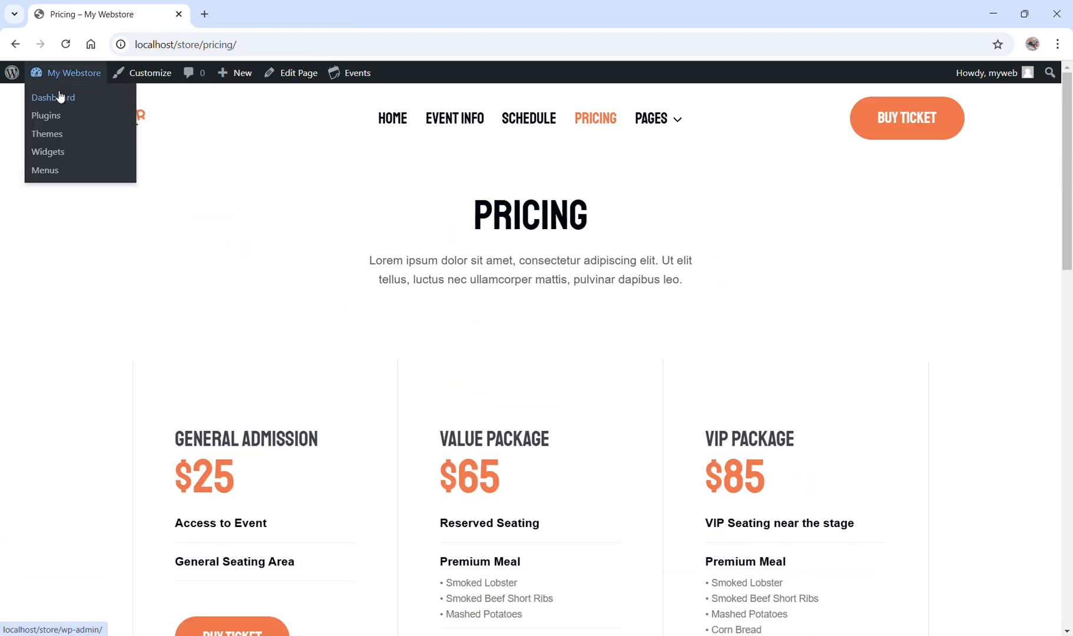
pyautogui.click(57, 101)
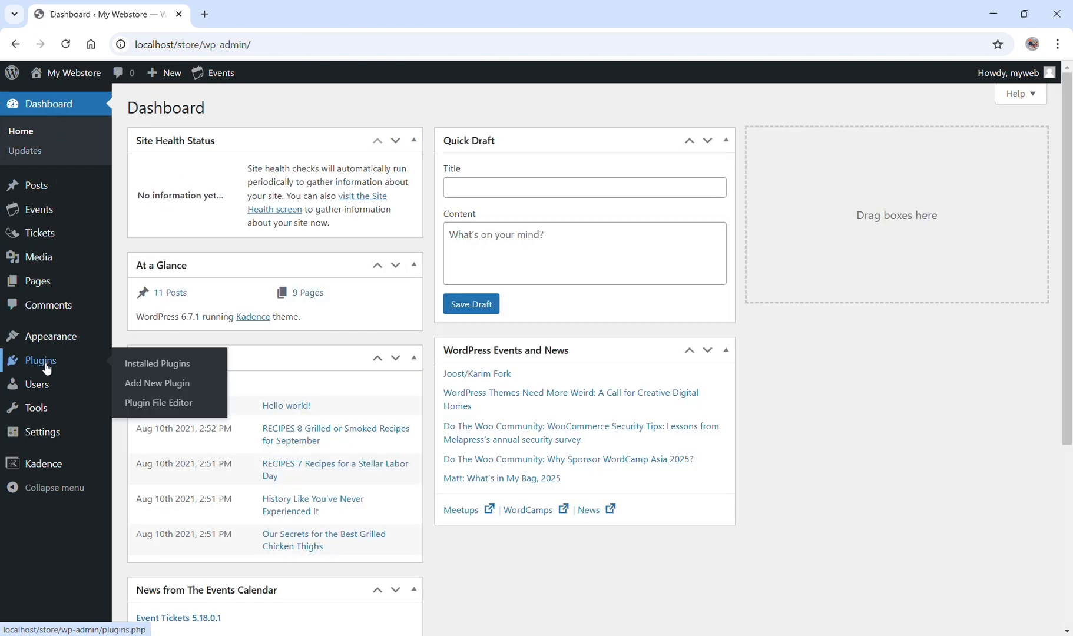
pyautogui.click(48, 368)
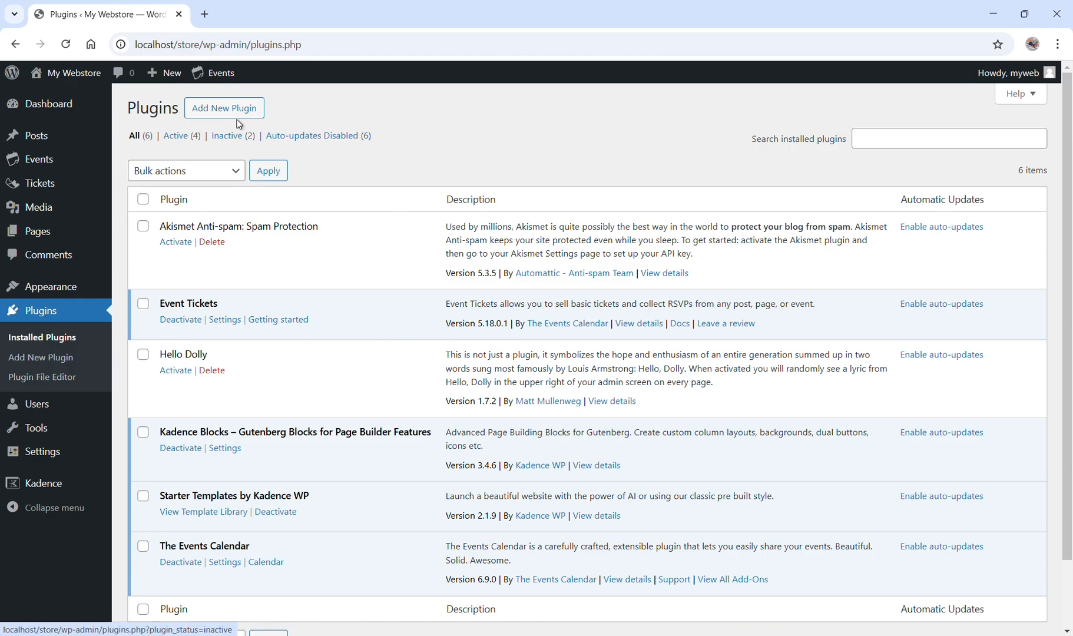
pyautogui.click(239, 112)
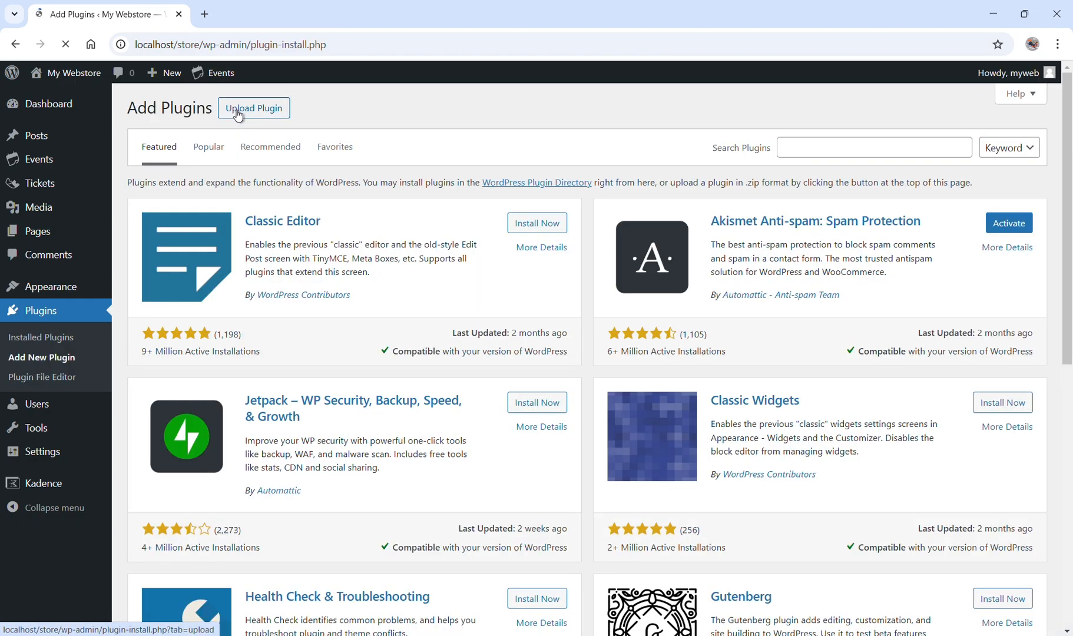
# Search the plugin directory for UPDRAFT, then install and activate UpdraftPlus: WP Backup & Migration Plugin.
pyautogui.click(834, 148)
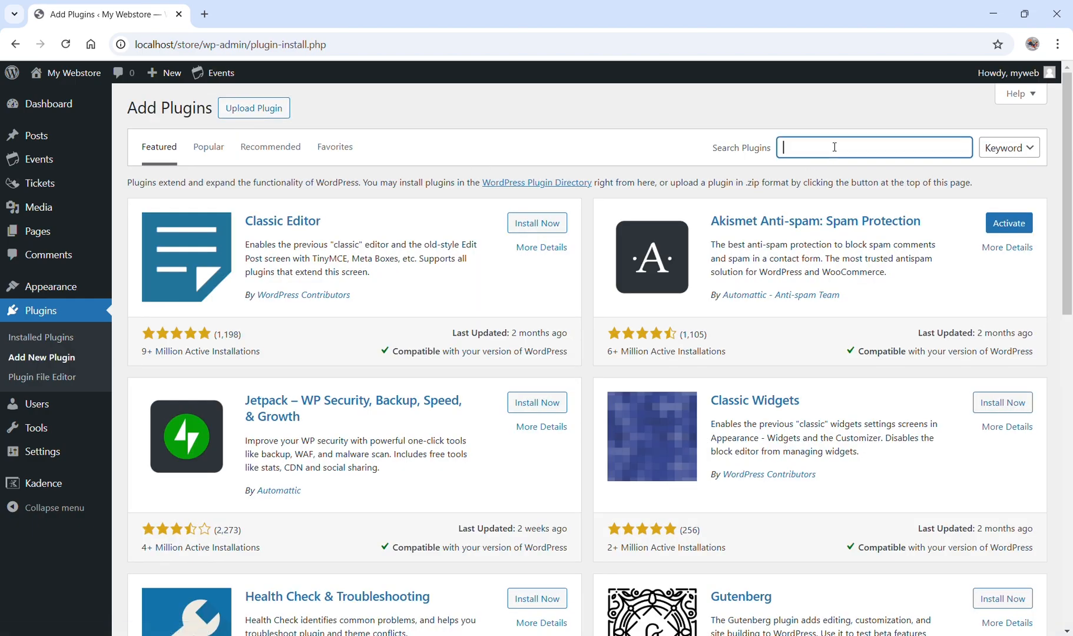
pyautogui.write('UPDRAFT')
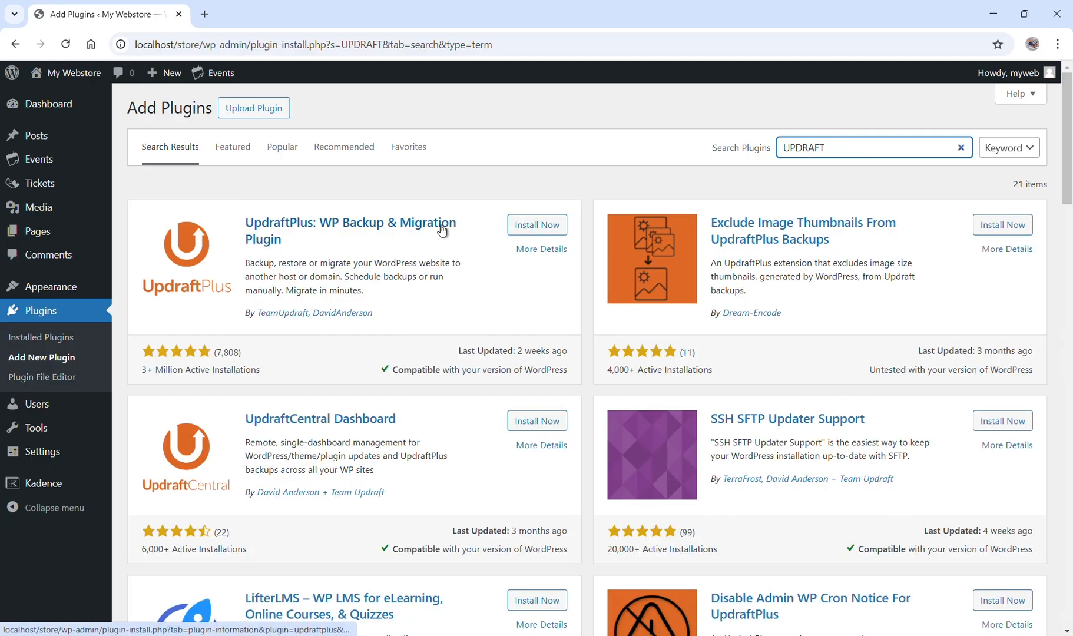
pyautogui.click(530, 231)
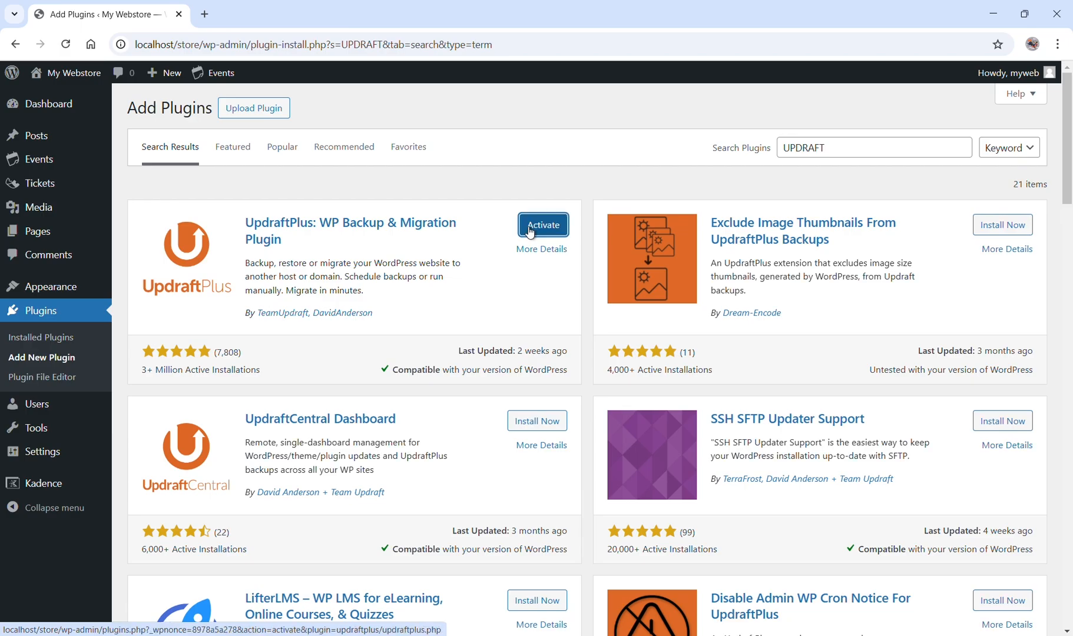
pyautogui.click(530, 231)
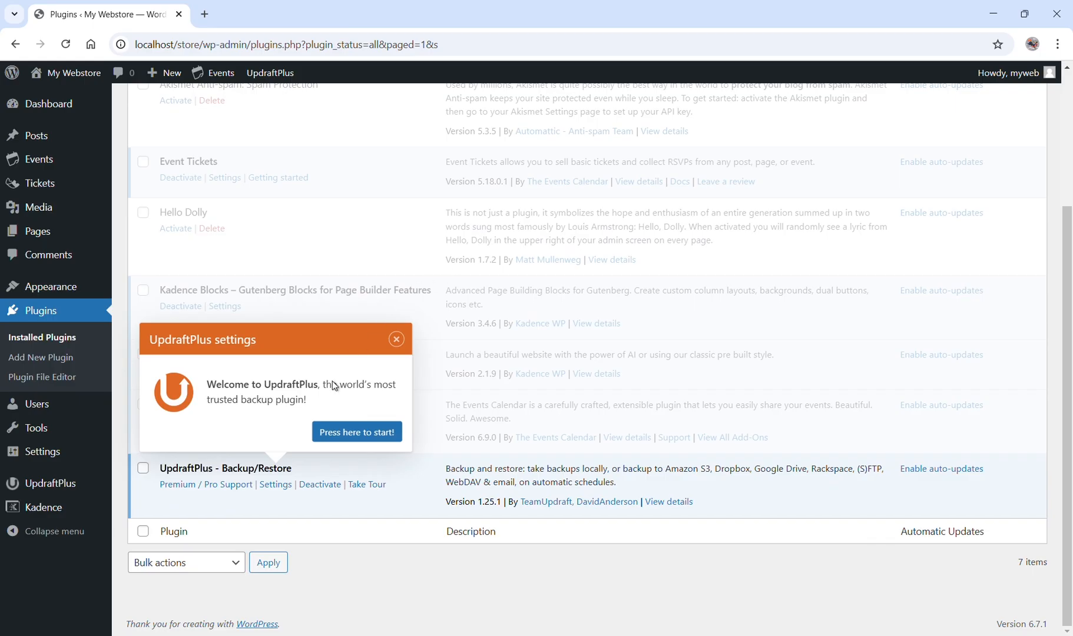
# Open the UpdraftPlus settings page, close the first-backup tour and dismiss the timezone and welcome notices.
pyautogui.click(275, 487)
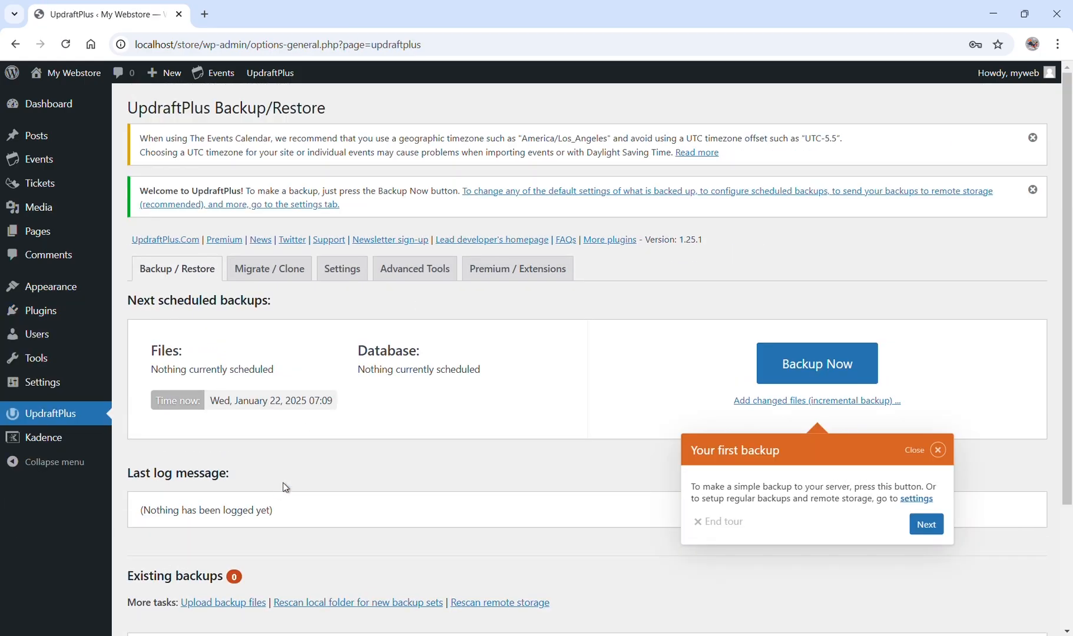
pyautogui.click(939, 451)
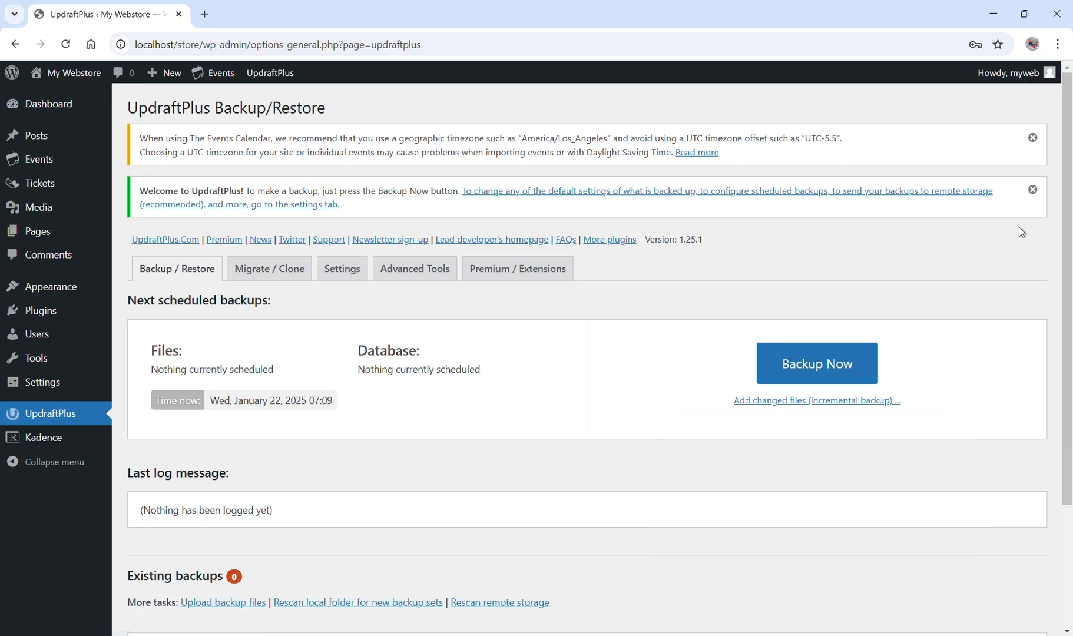
pyautogui.click(1033, 138)
pyautogui.click(1034, 139)
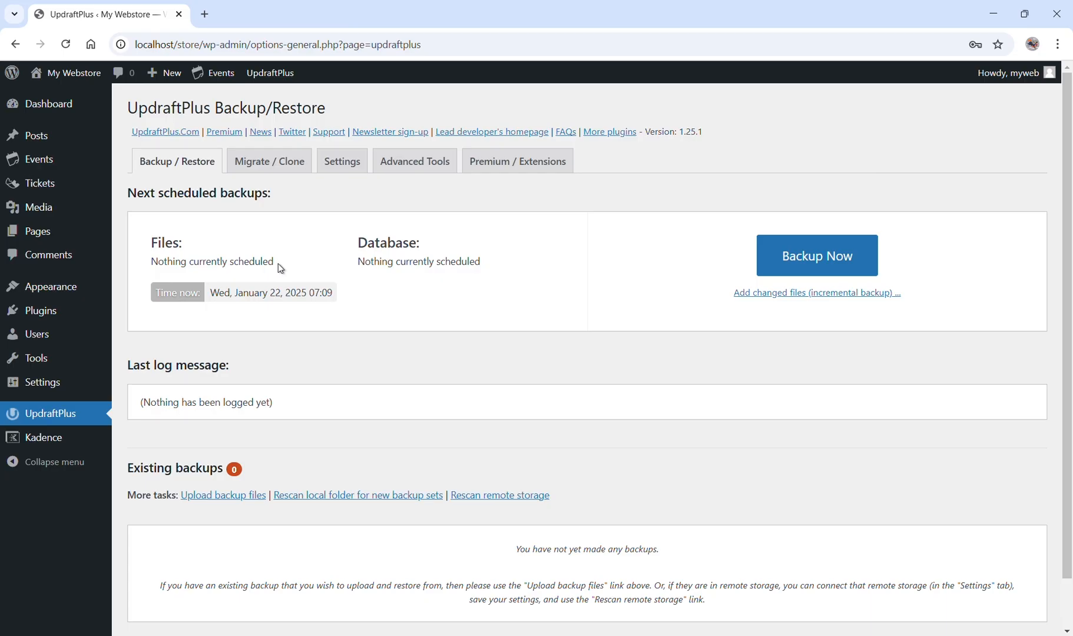
# Set both the files backup schedule and the database backup schedule of UpdraftPlus to Daily.
pyautogui.click(340, 167)
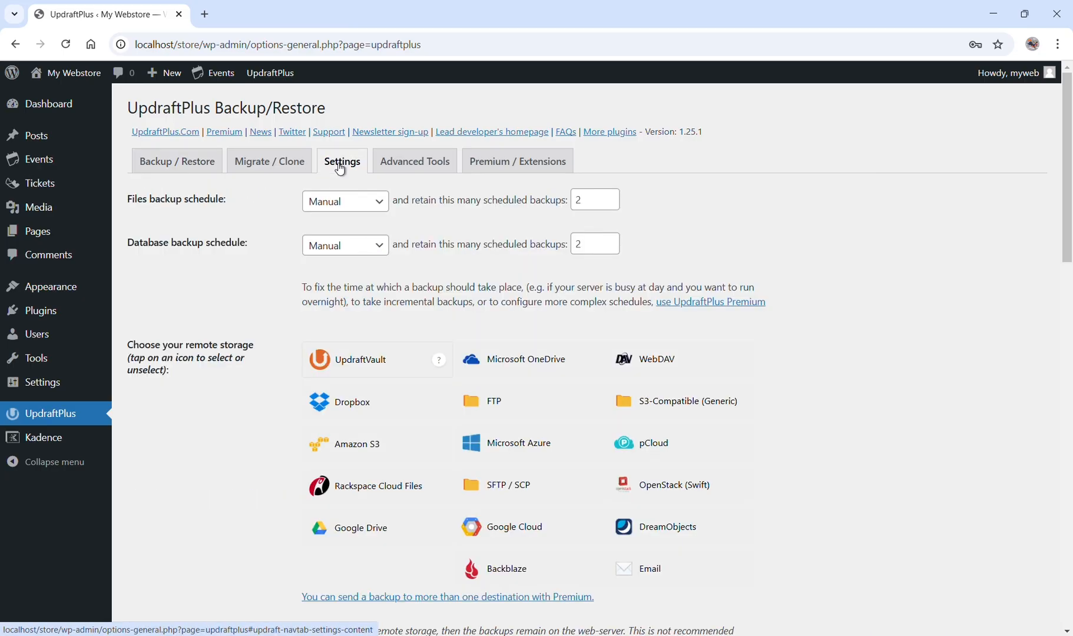
pyautogui.click(361, 203)
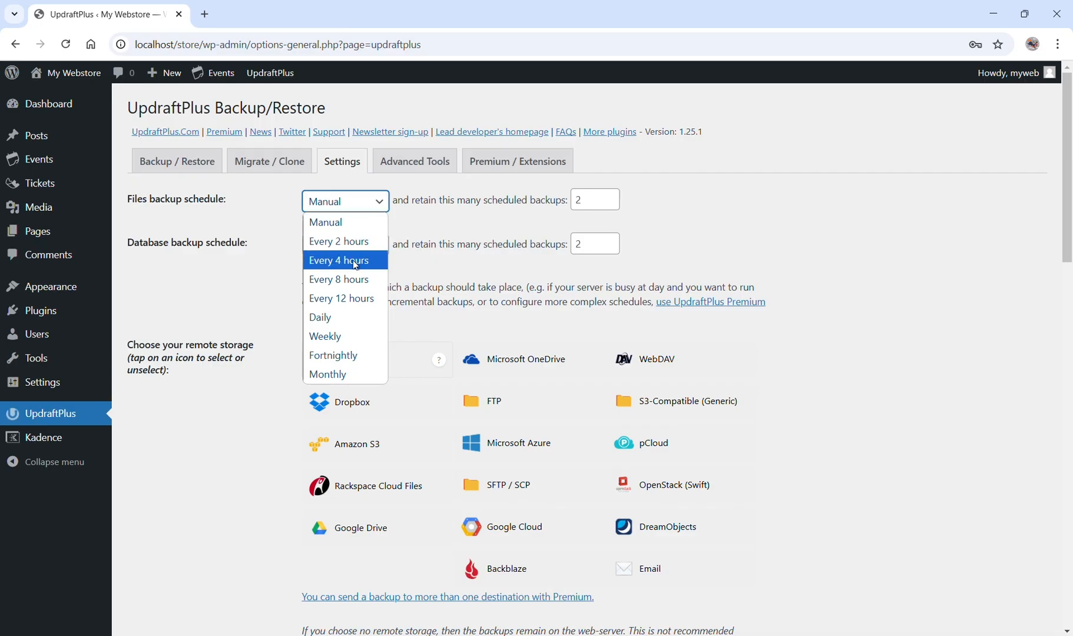
pyautogui.click(342, 318)
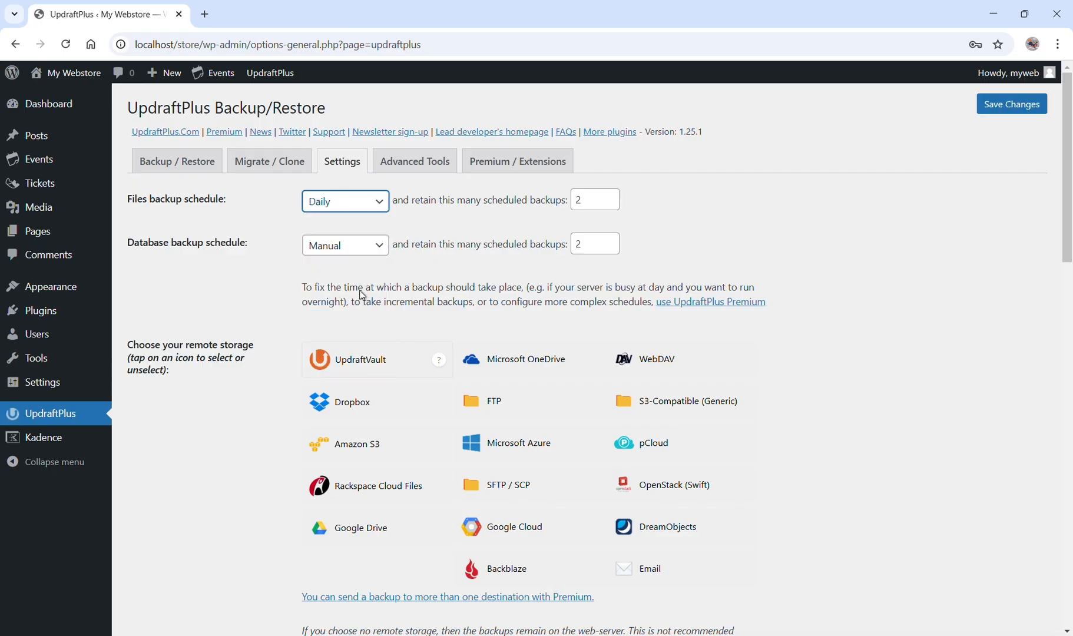
pyautogui.click(377, 251)
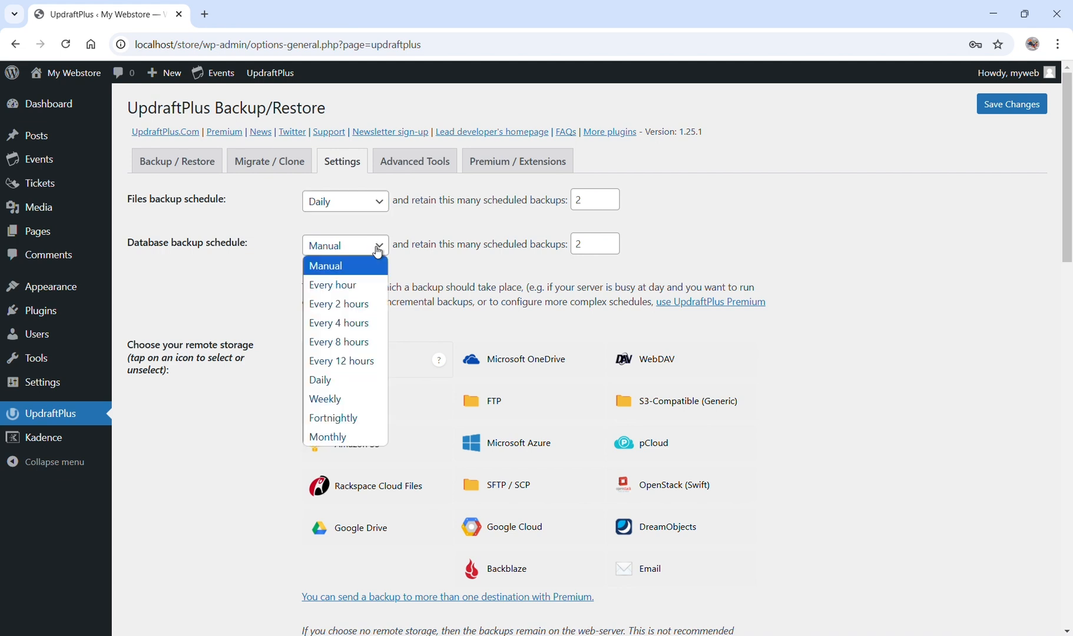
pyautogui.click(348, 384)
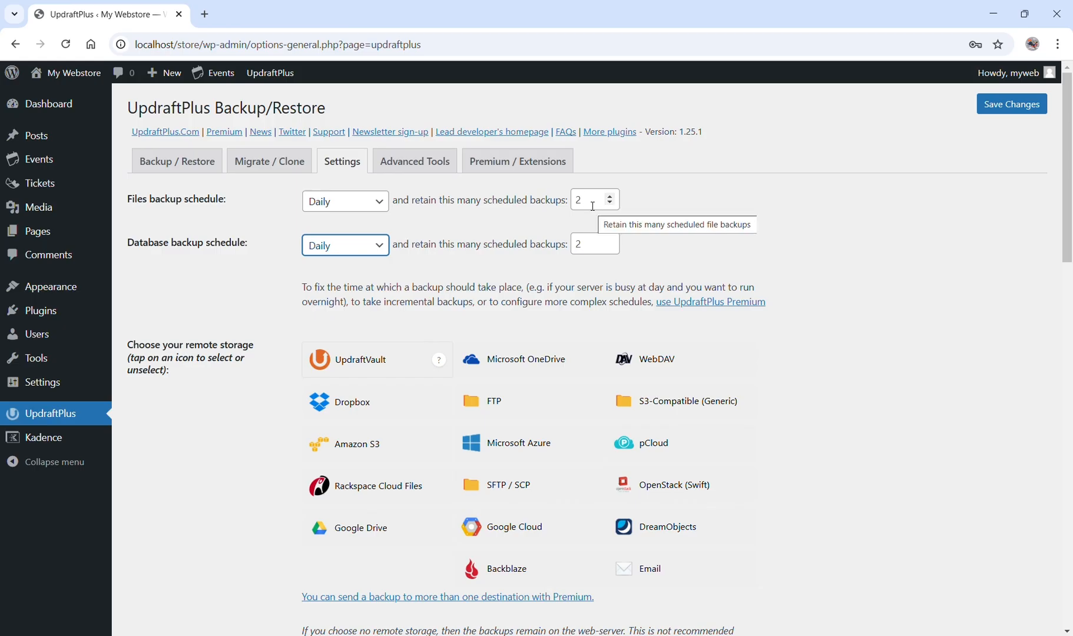
# Set the number of retained scheduled backups to 7 for both the files and the database.
pyautogui.moveTo(584, 205); pyautogui.dragTo(570, 203)
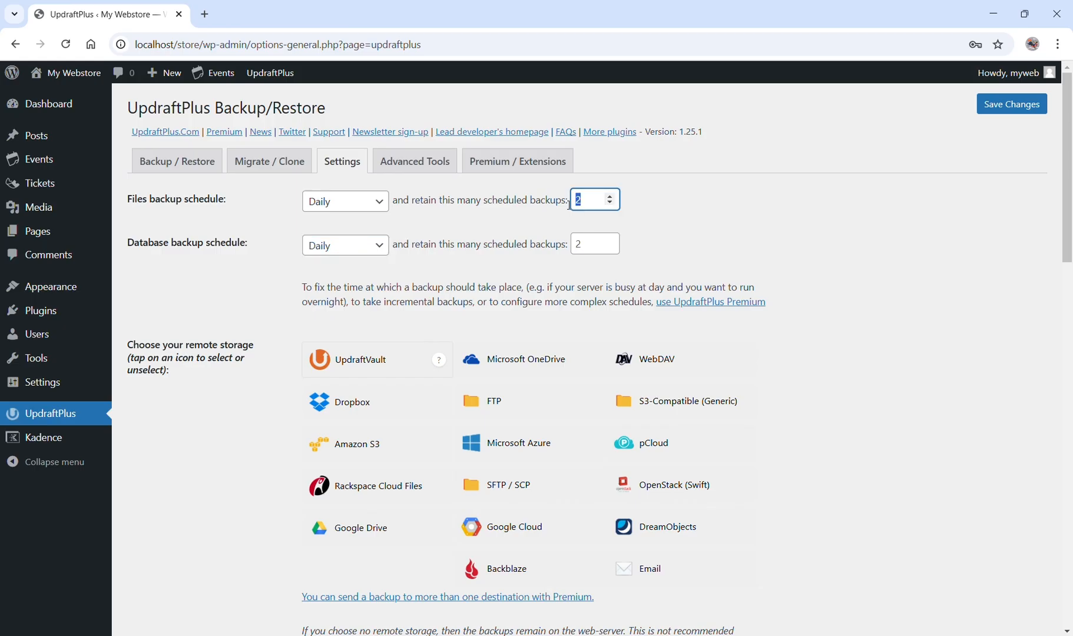
pyautogui.write('7')
pyautogui.moveTo(585, 244); pyautogui.dragTo(559, 239)
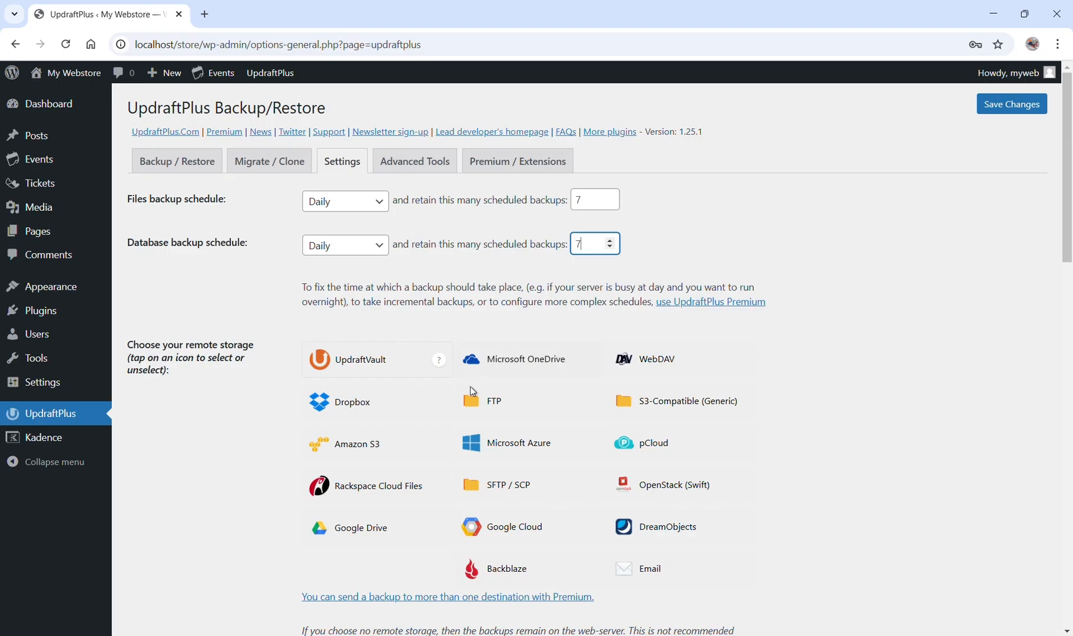
# Choose Google Drive as the remote storage for the backups and save the UpdraftPlus settings.
pyautogui.click(377, 535)
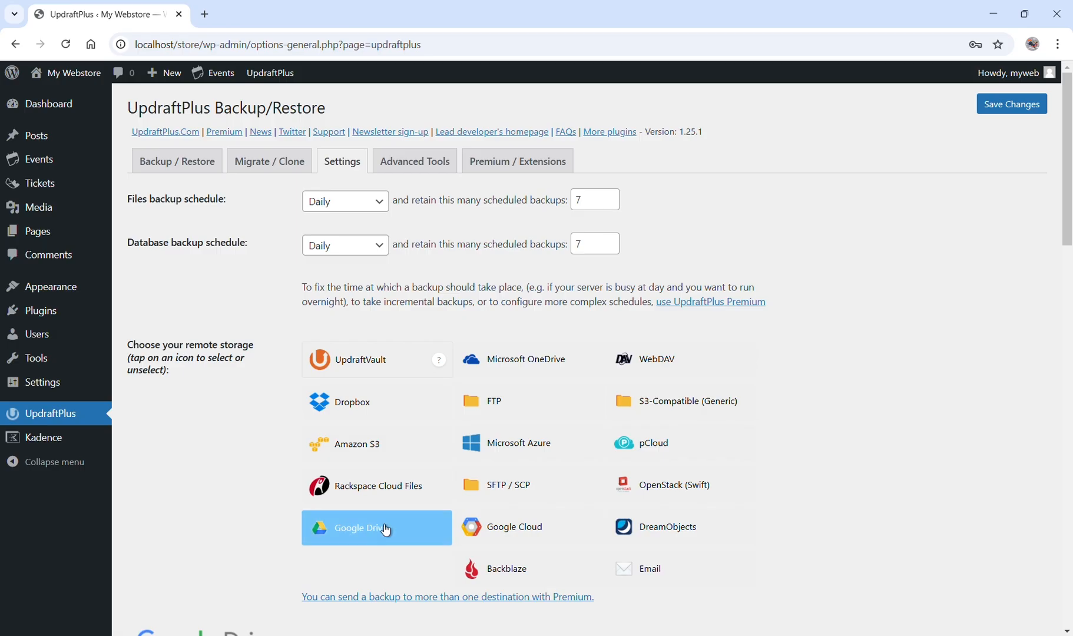
pyautogui.scroll(-3, 766, 436)
pyautogui.scroll(-12, 776, 434)
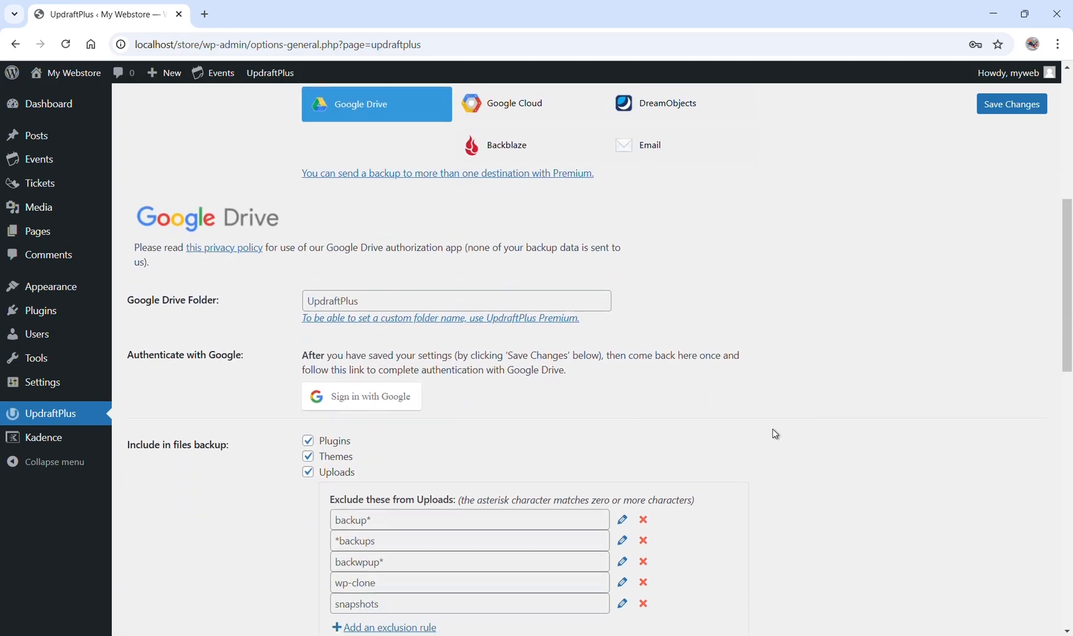
pyautogui.scroll(-3, 776, 434)
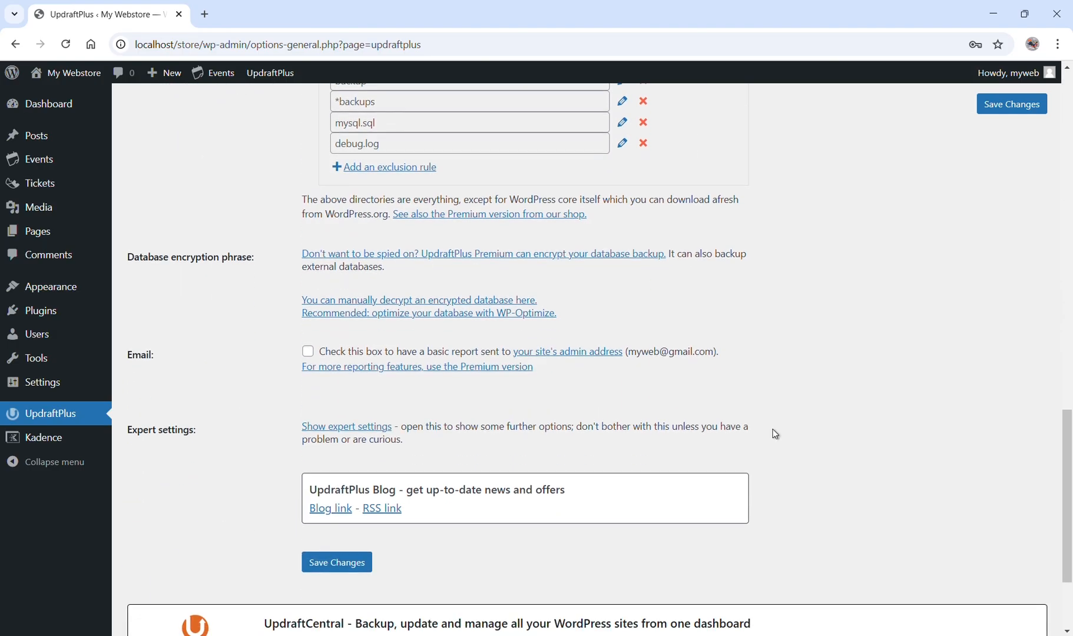
pyautogui.click(342, 504)
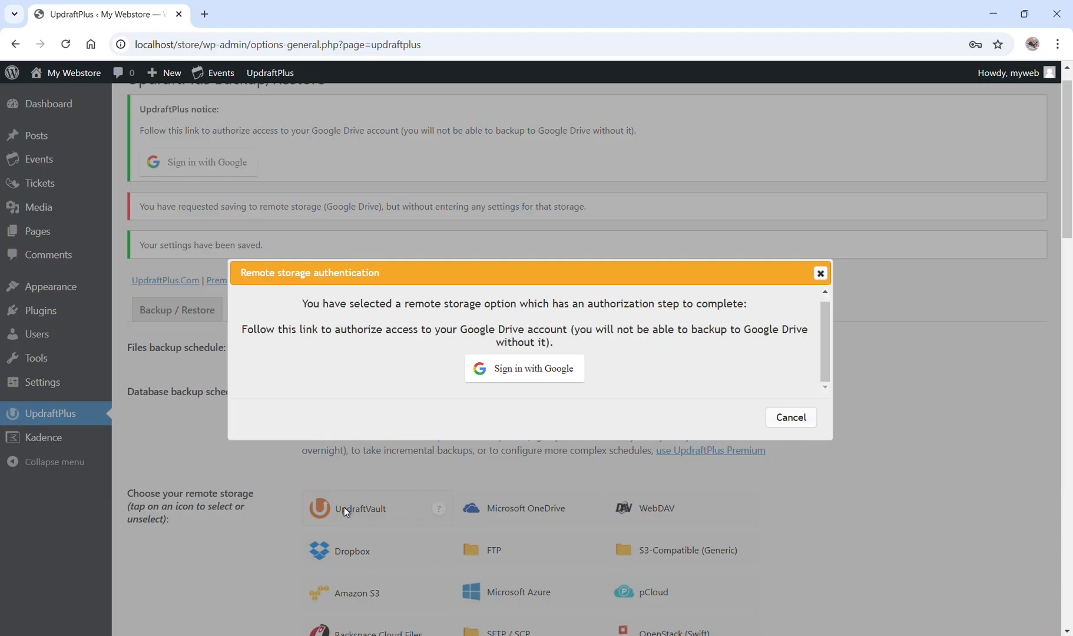
# Sign in with the Google account, grant UpdraftPlus access to its Google Drive files and complete the setup.
pyautogui.click(509, 378)
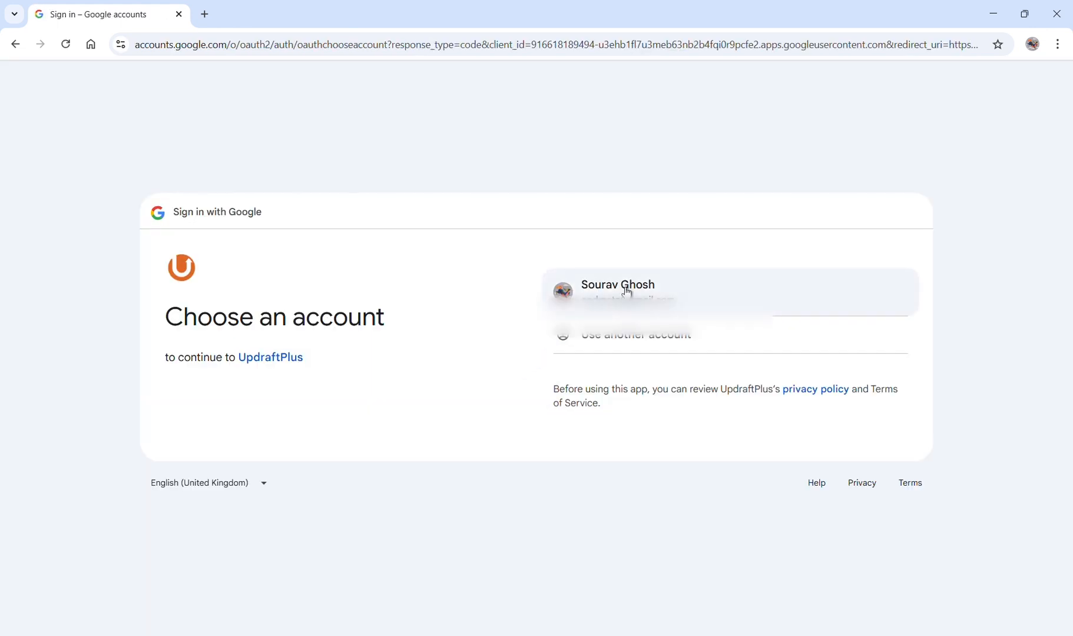
pyautogui.click(625, 288)
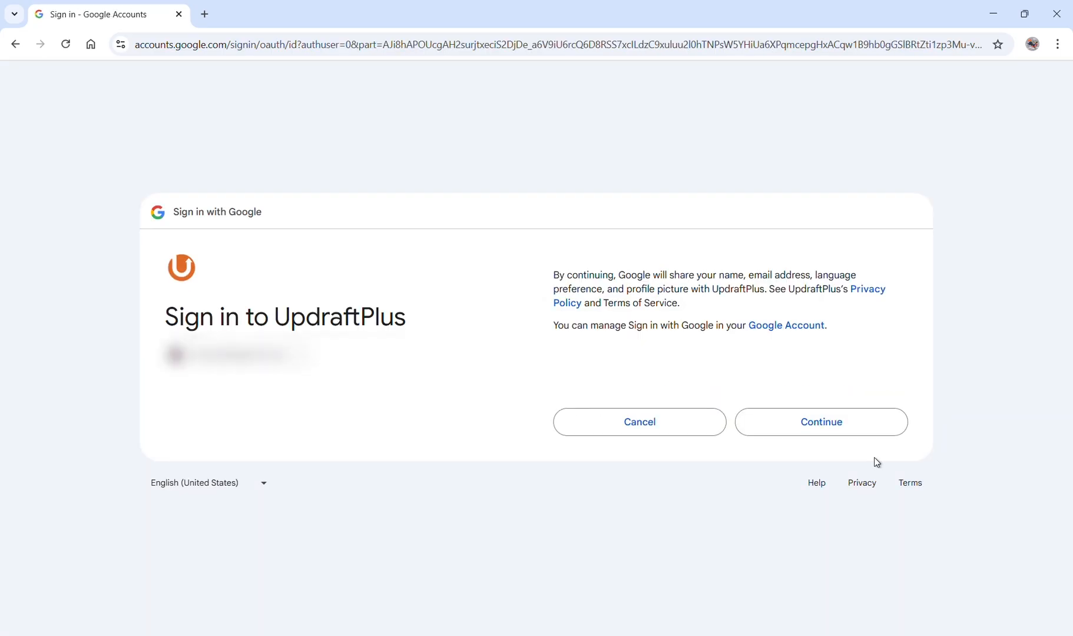
pyautogui.click(833, 430)
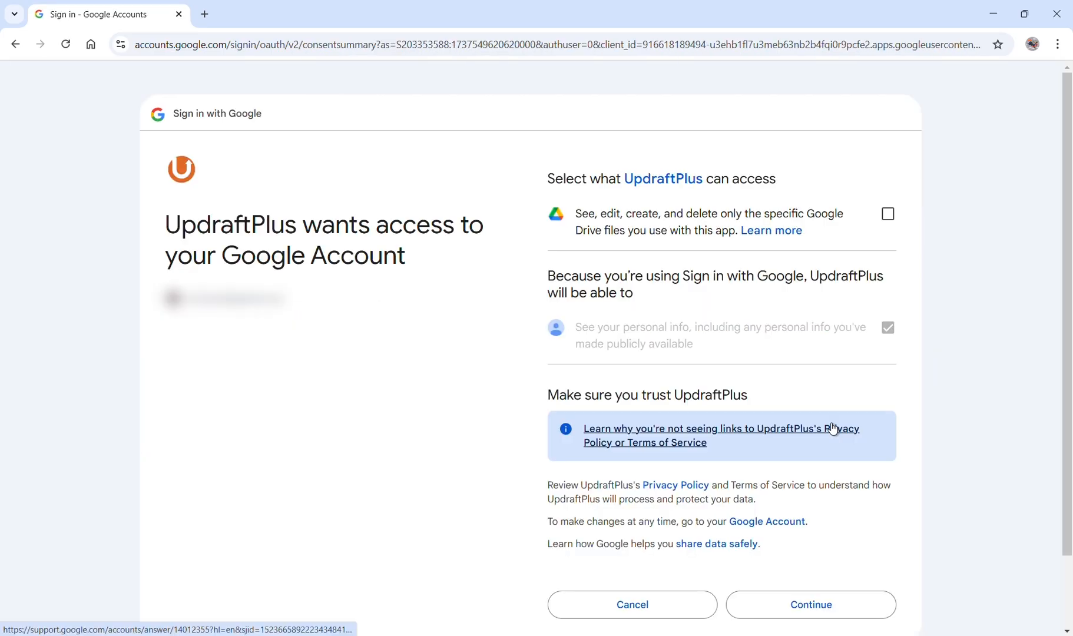
pyautogui.click(888, 216)
pyautogui.scroll(-2, 878, 430)
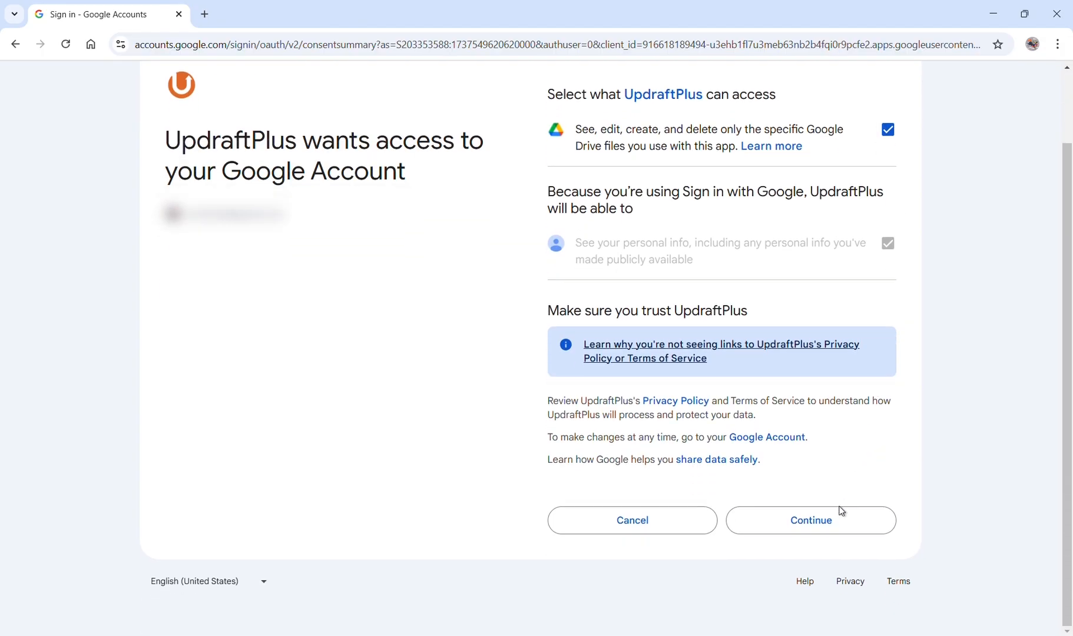
pyautogui.click(832, 526)
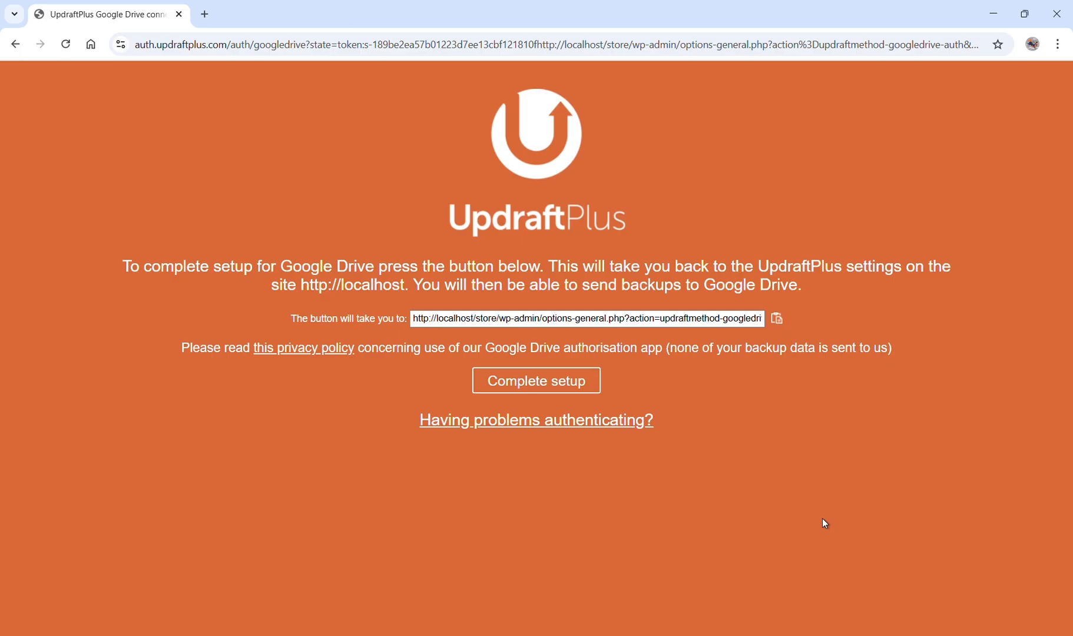
pyautogui.click(558, 379)
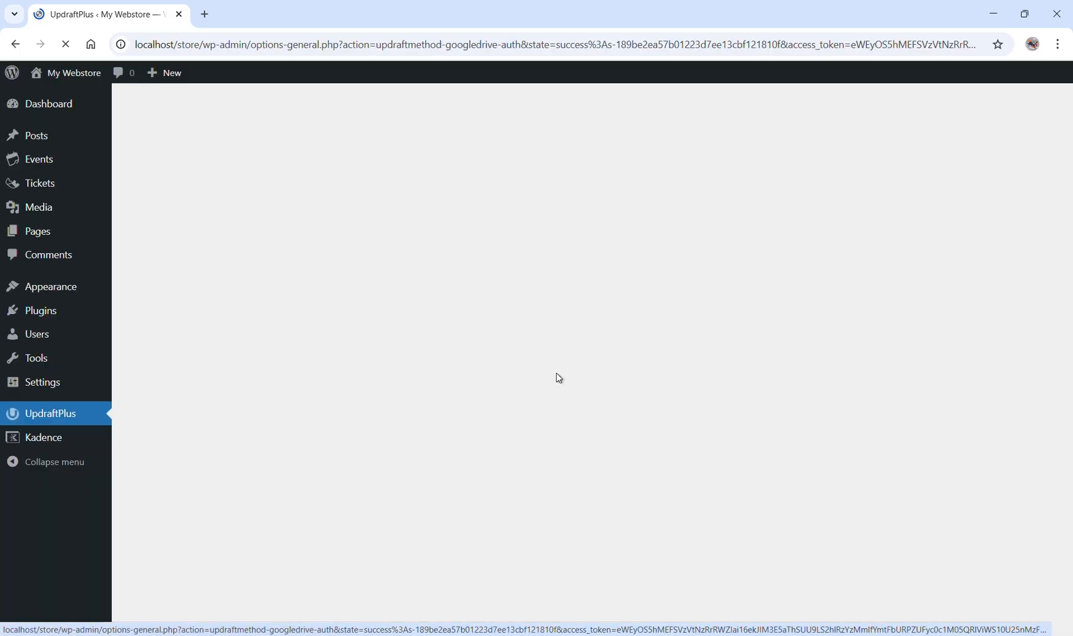
# Run a manual backup including the database and files, sent to remote storage, and dismiss the completion message.
pyautogui.click(808, 345)
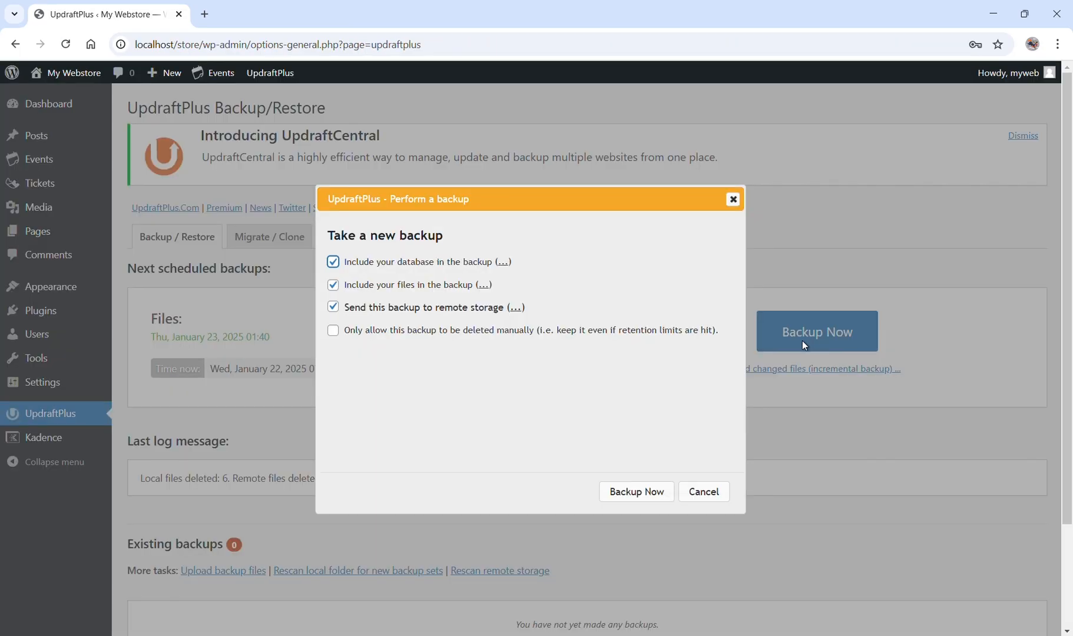
pyautogui.click(633, 498)
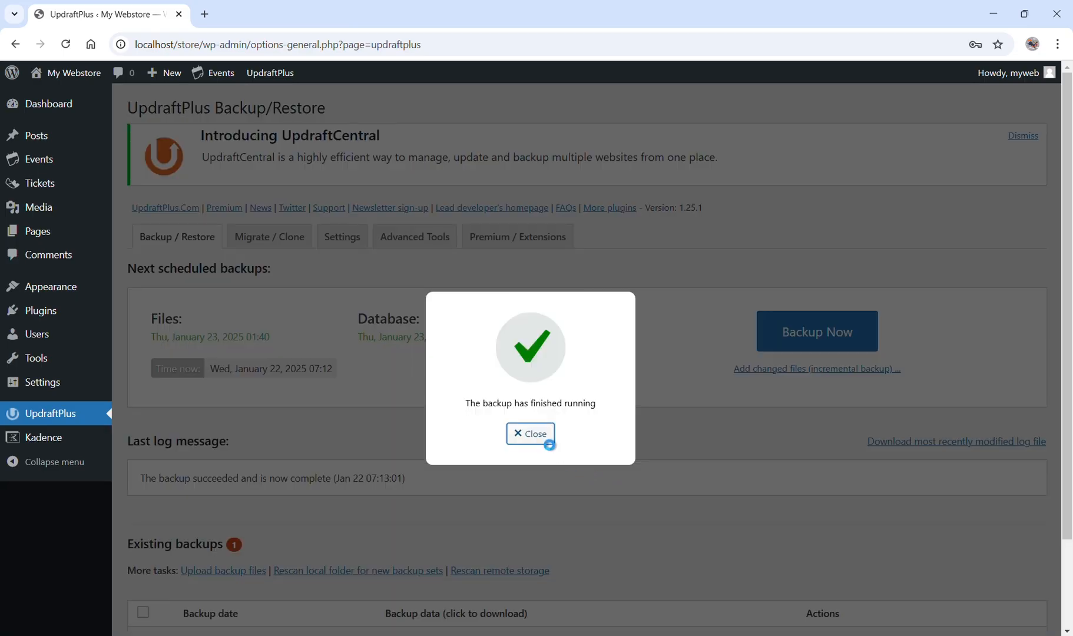
pyautogui.click(542, 437)
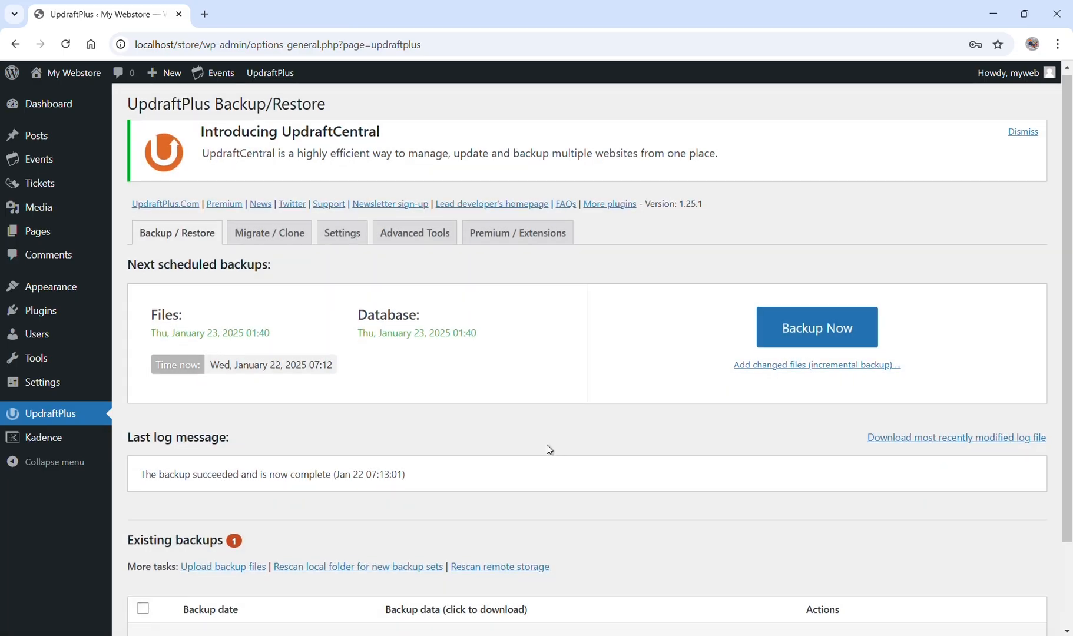
# Check the existing backups list, then inspect the uploaded backup files in Google Drive and return to UpdraftPlus.
pyautogui.scroll(-2, 546, 443)
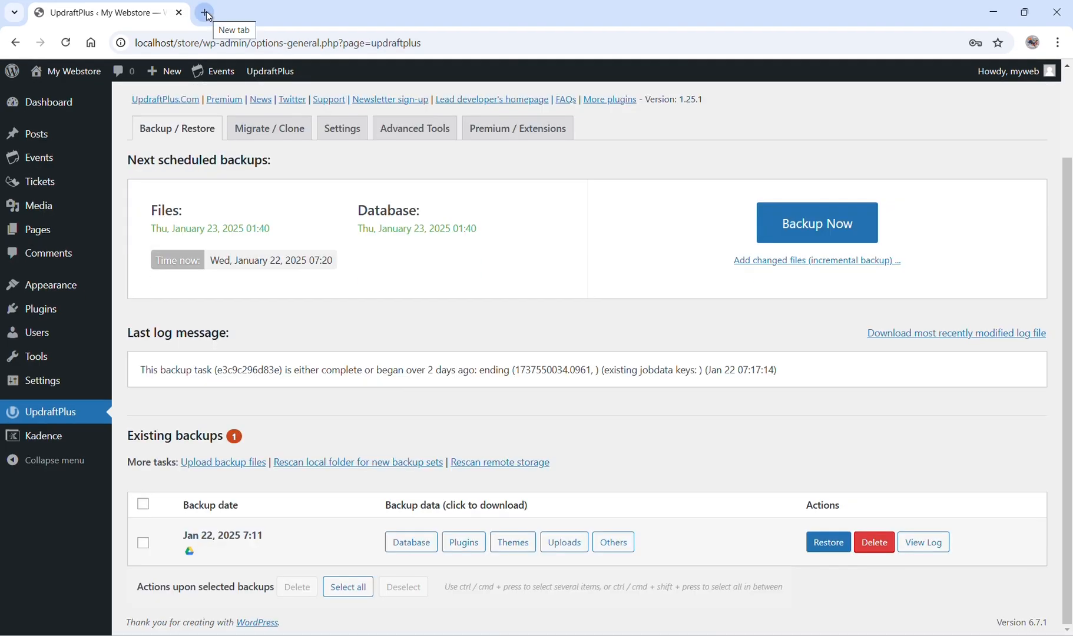
pyautogui.click(205, 13)
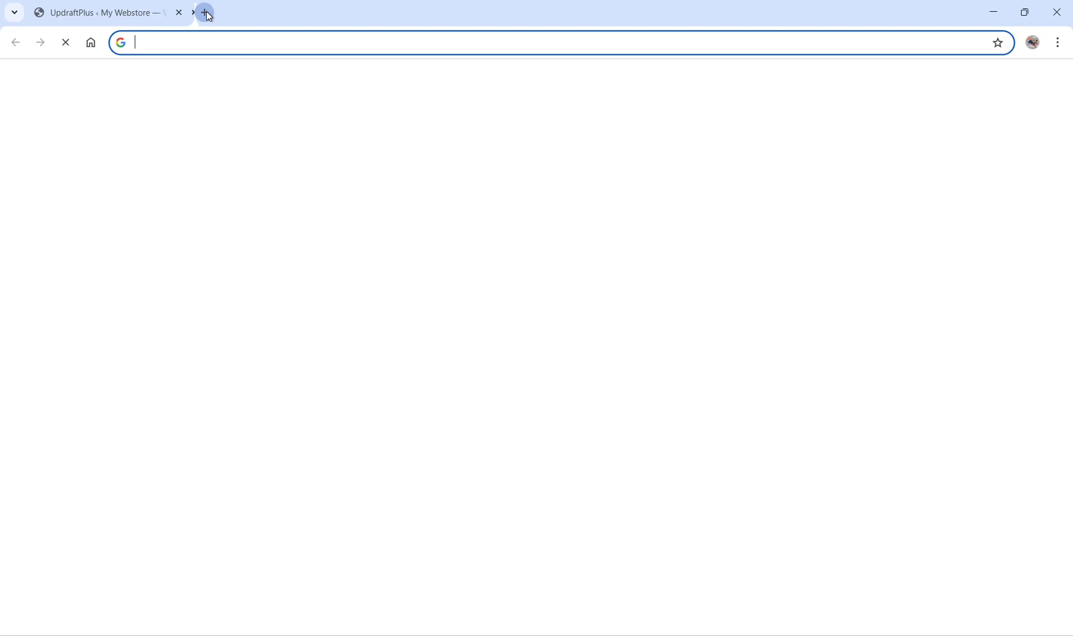
pyautogui.write('dr')
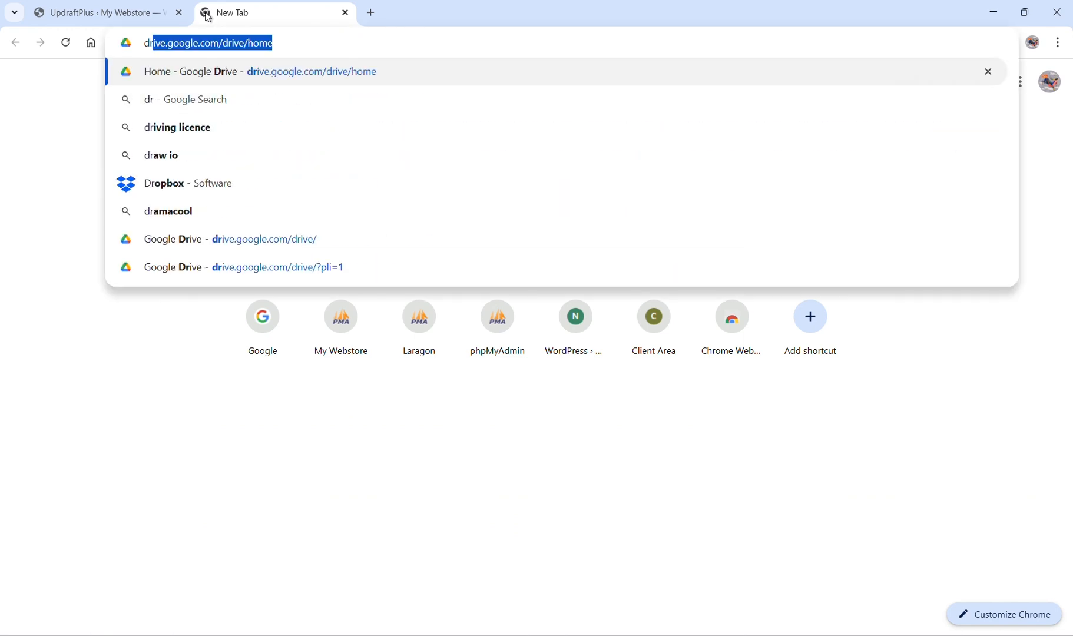
pyautogui.press('Return')
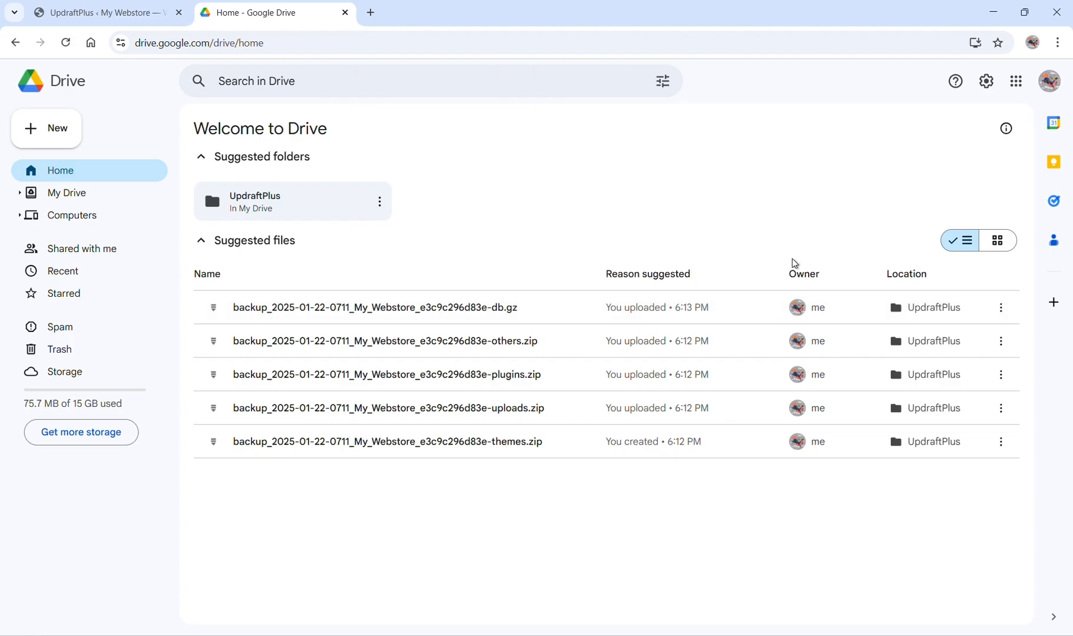
pyautogui.hotkey('ctrl', 'w')
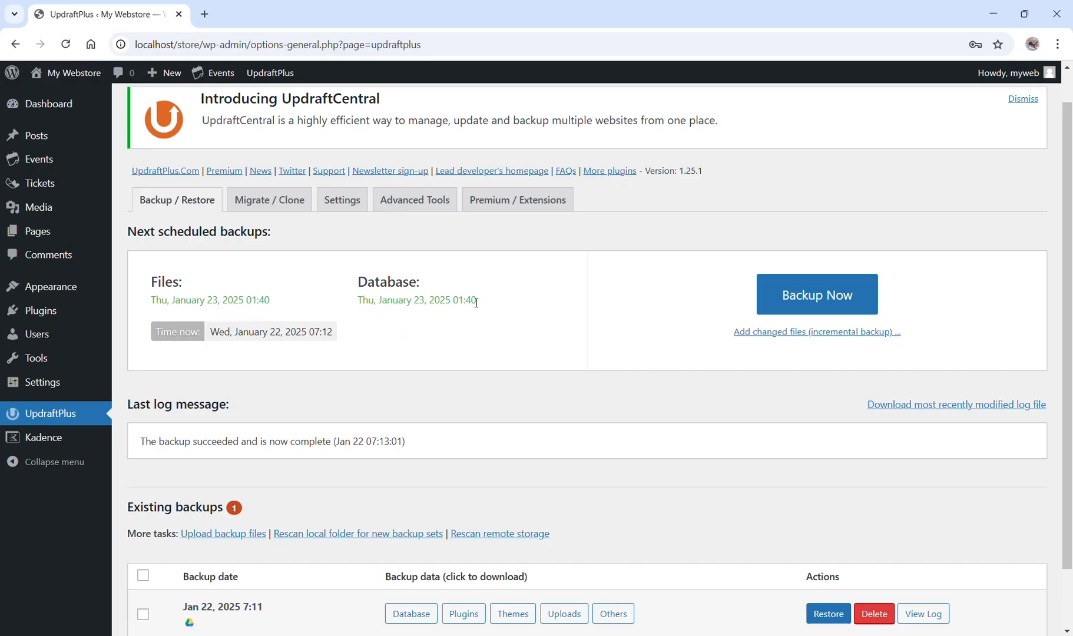
# Open the site's list of pages and move all of them to the Trash.
pyautogui.click(53, 111)
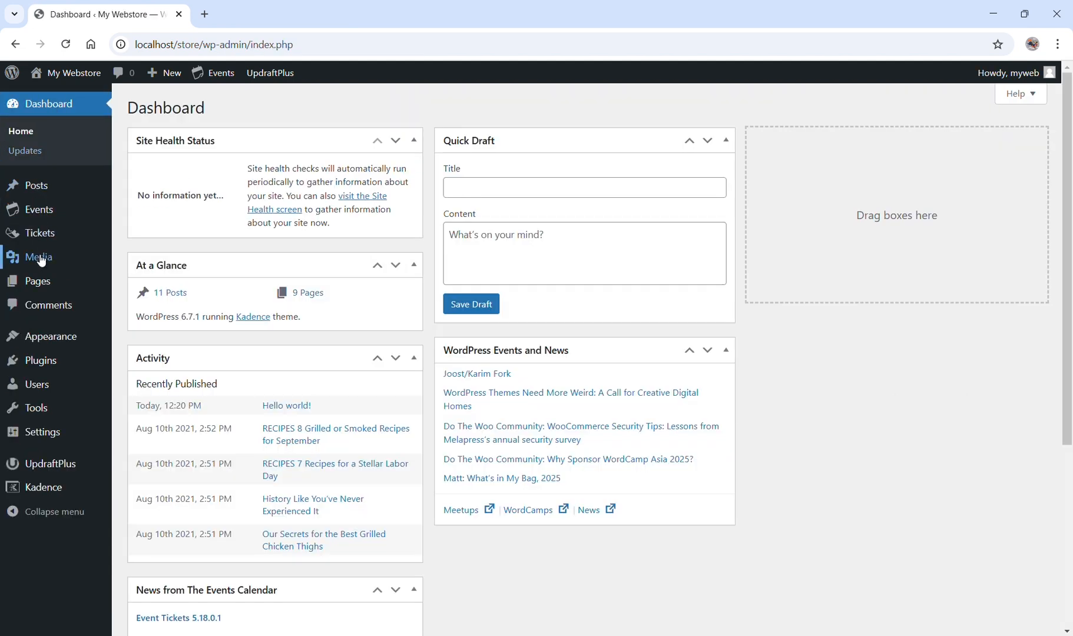
pyautogui.moveTo(38, 283)
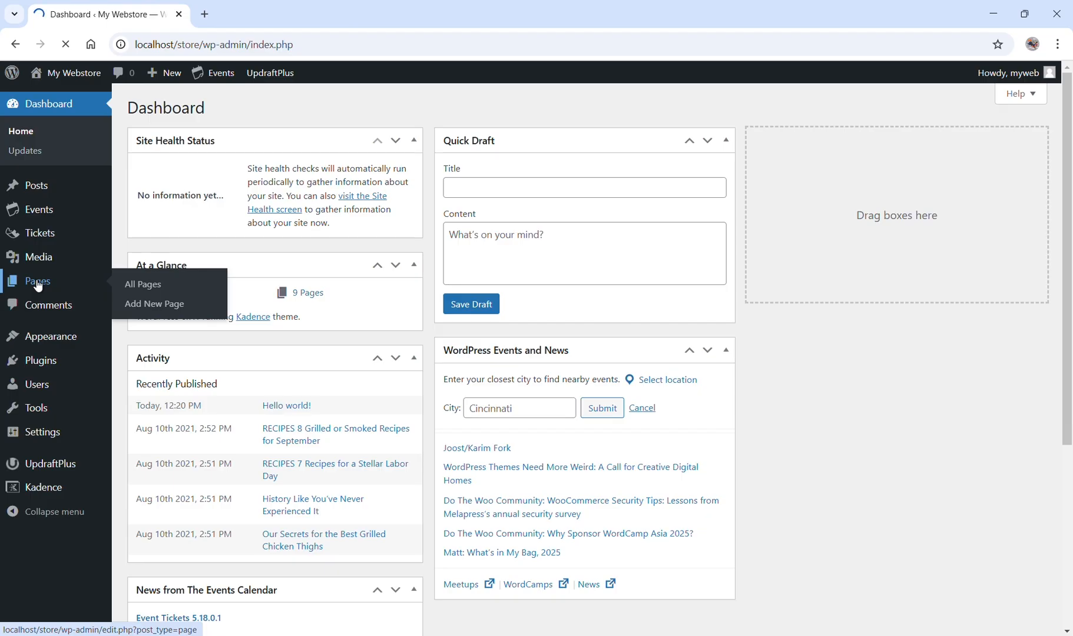
pyautogui.click(37, 283)
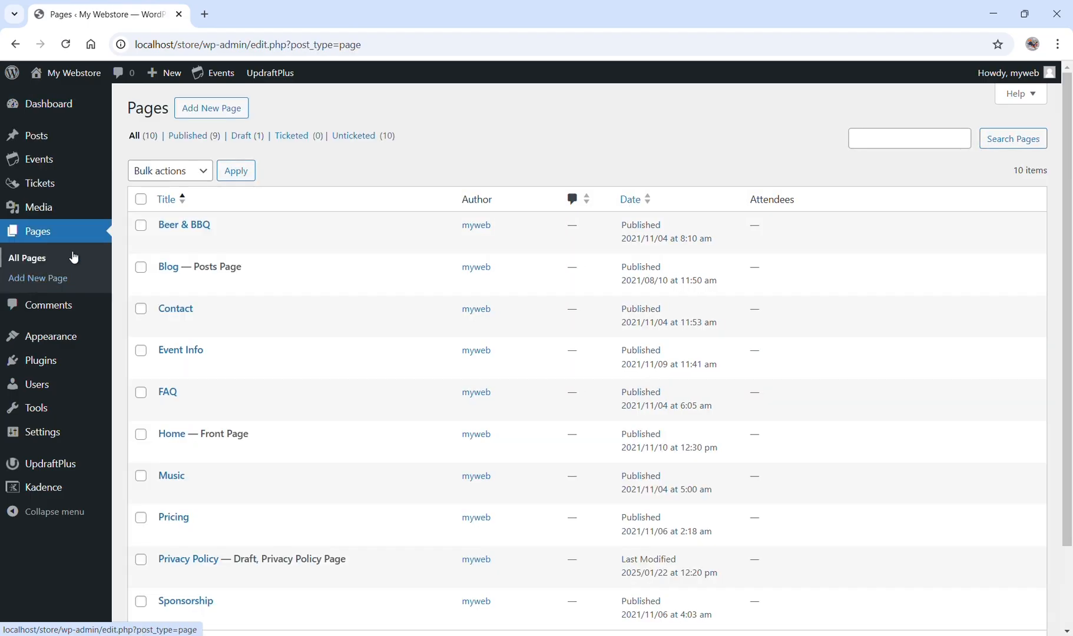
pyautogui.click(141, 200)
pyautogui.click(172, 171)
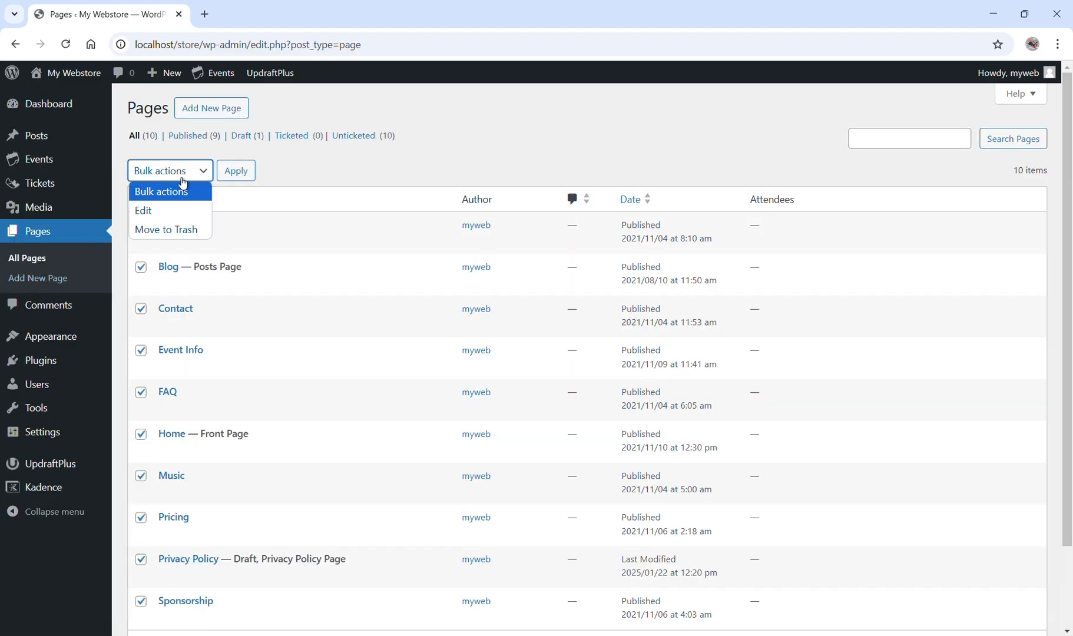
pyautogui.click(167, 233)
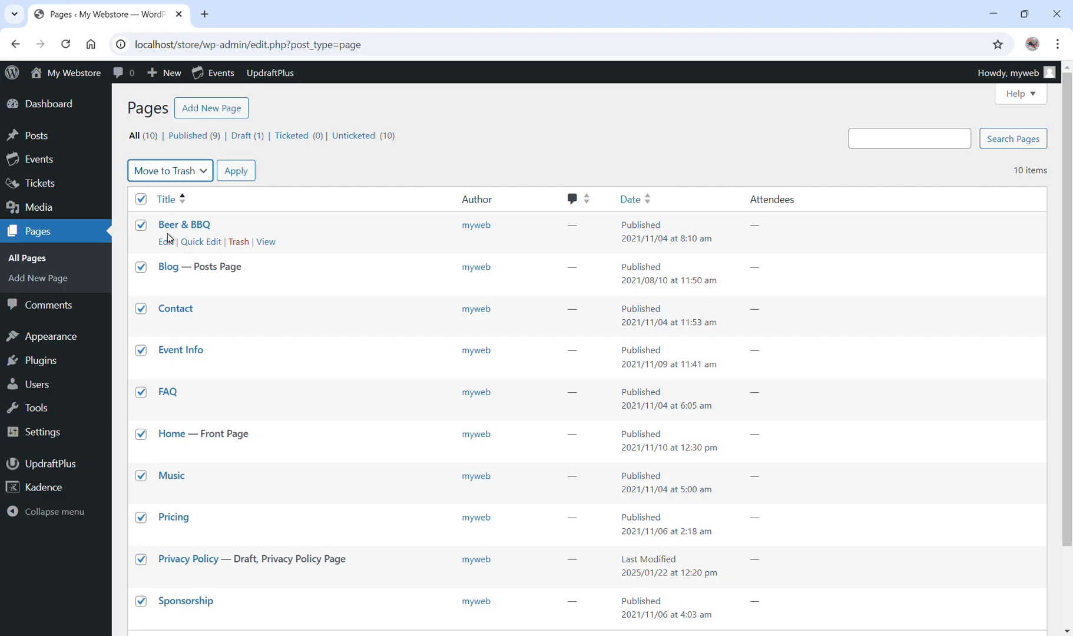
pyautogui.click(235, 172)
pyautogui.click(235, 173)
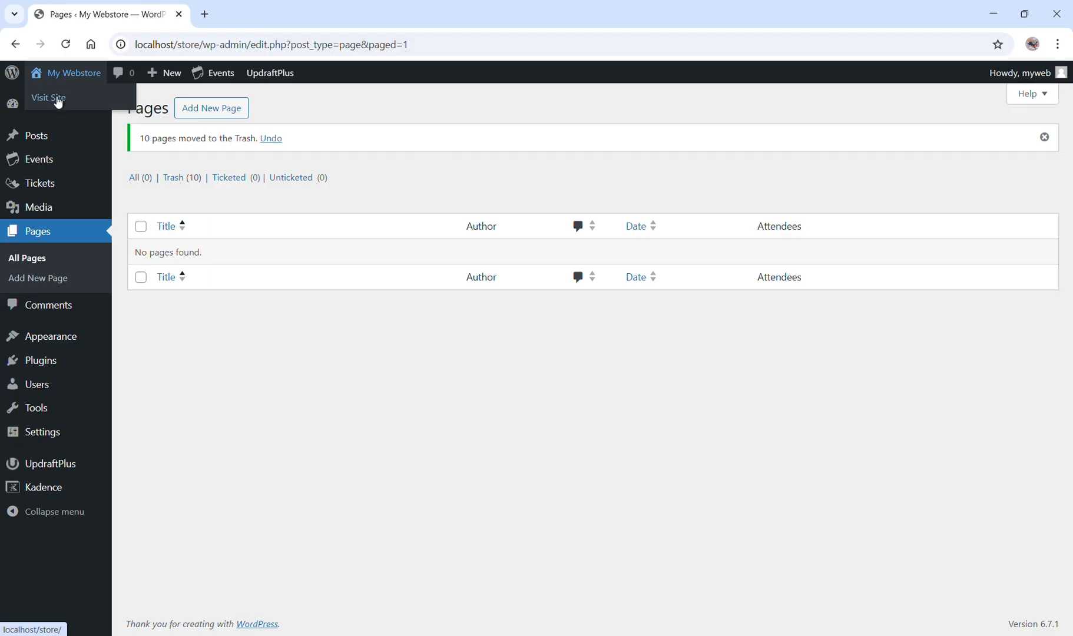
# Visit the live site and look over its front page without the trashed pages.
pyautogui.click(57, 99)
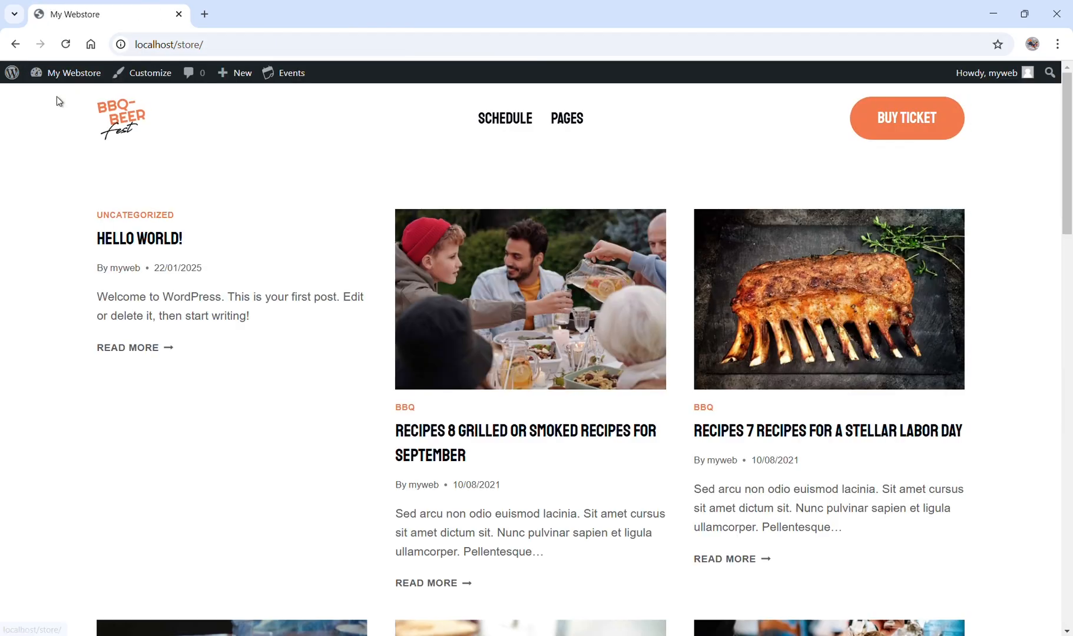
pyautogui.scroll(-20, 229, 245)
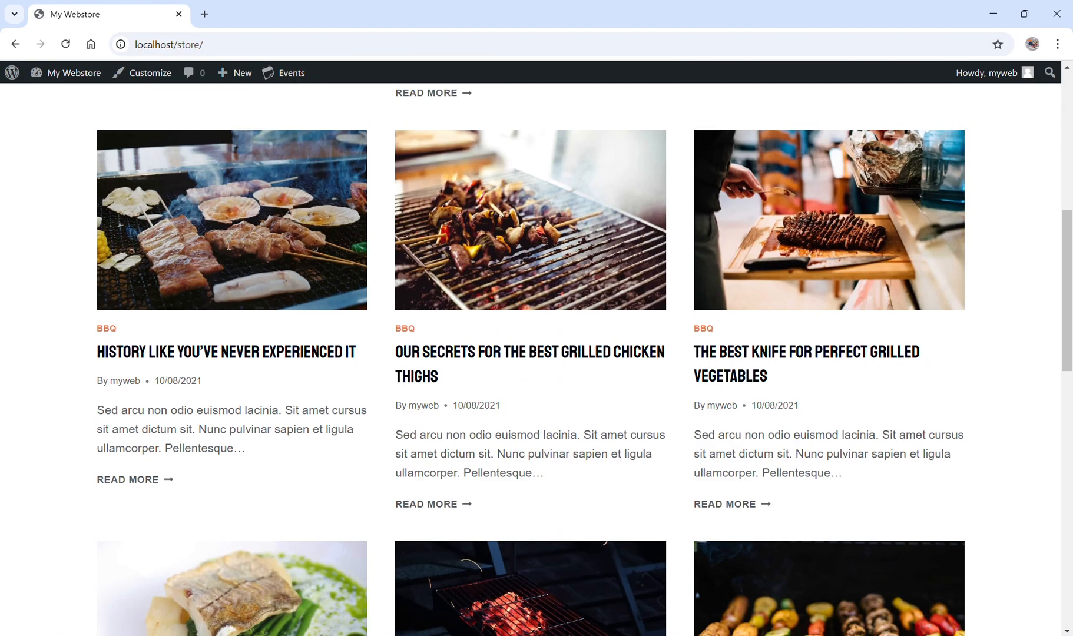
pyautogui.scroll(20, 229, 245)
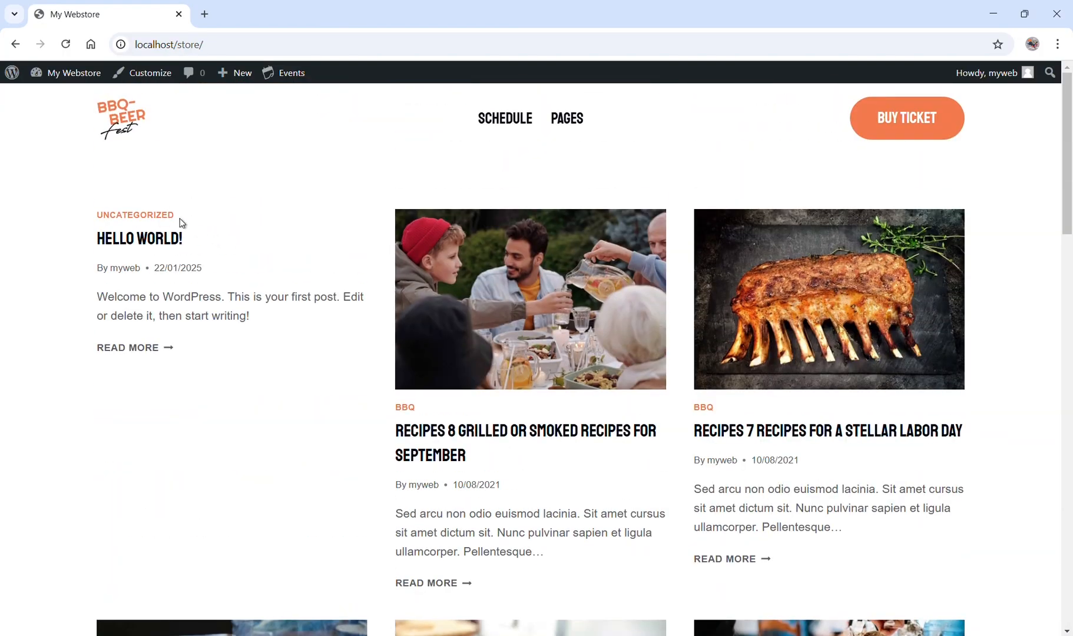
# Return to UpdraftPlus from the dashboard and start restoring the existing backup of Jan 22, 2025 7:11.
pyautogui.moveTo(64, 75)
pyautogui.click(57, 103)
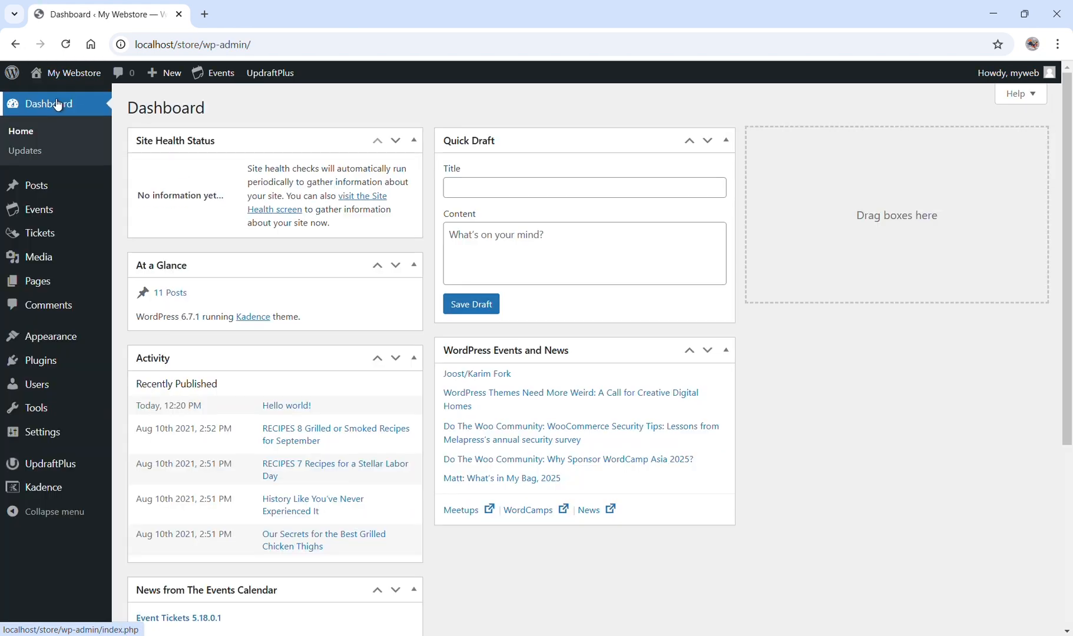
pyautogui.click(65, 467)
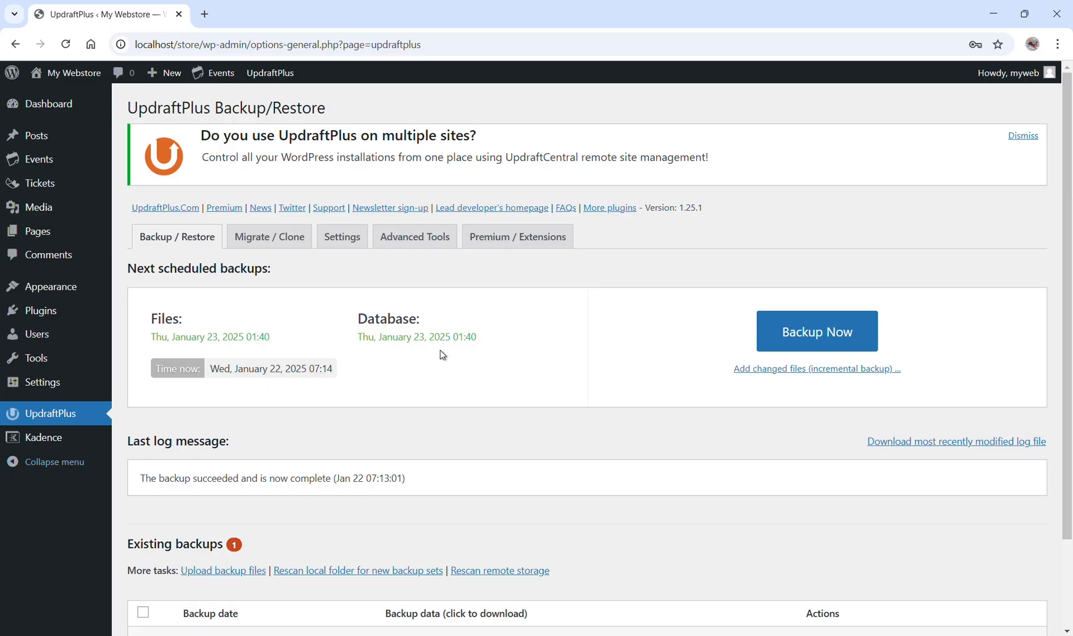
pyautogui.scroll(-2, 440, 352)
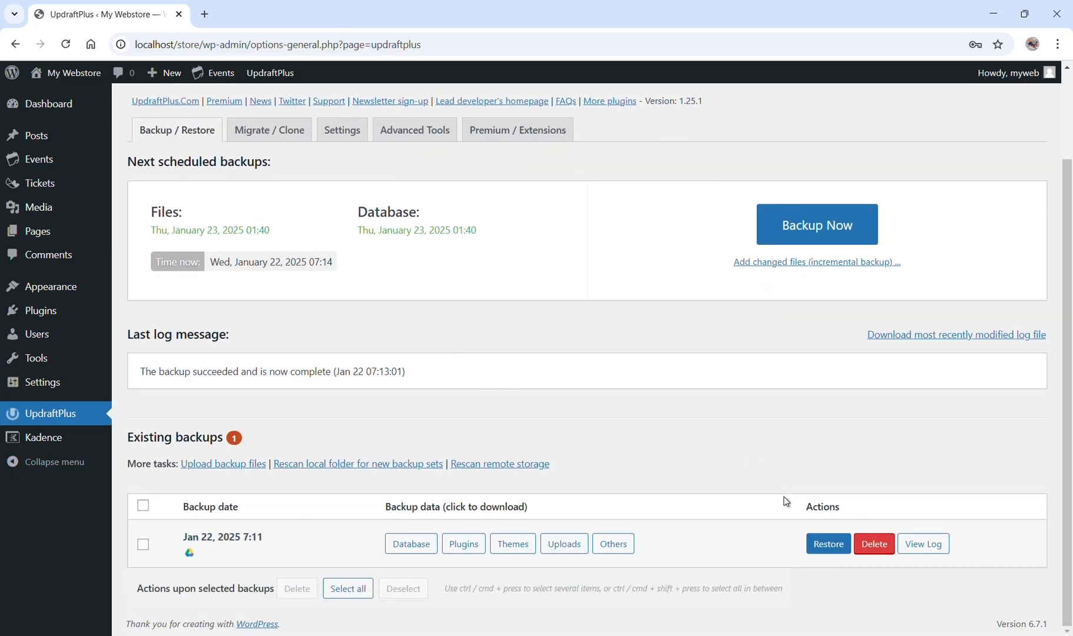
pyautogui.click(816, 545)
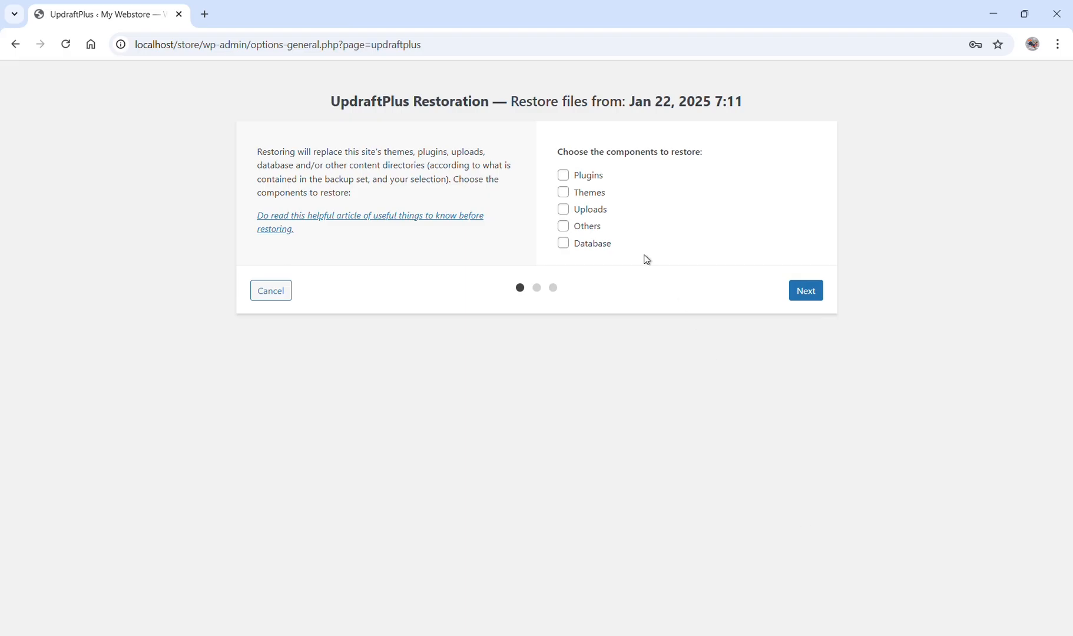
# Select Plugins, Themes, Uploads, Others and Database as components to restore and proceed to preparing the backup files.
pyautogui.click(595, 209)
pyautogui.click(596, 227)
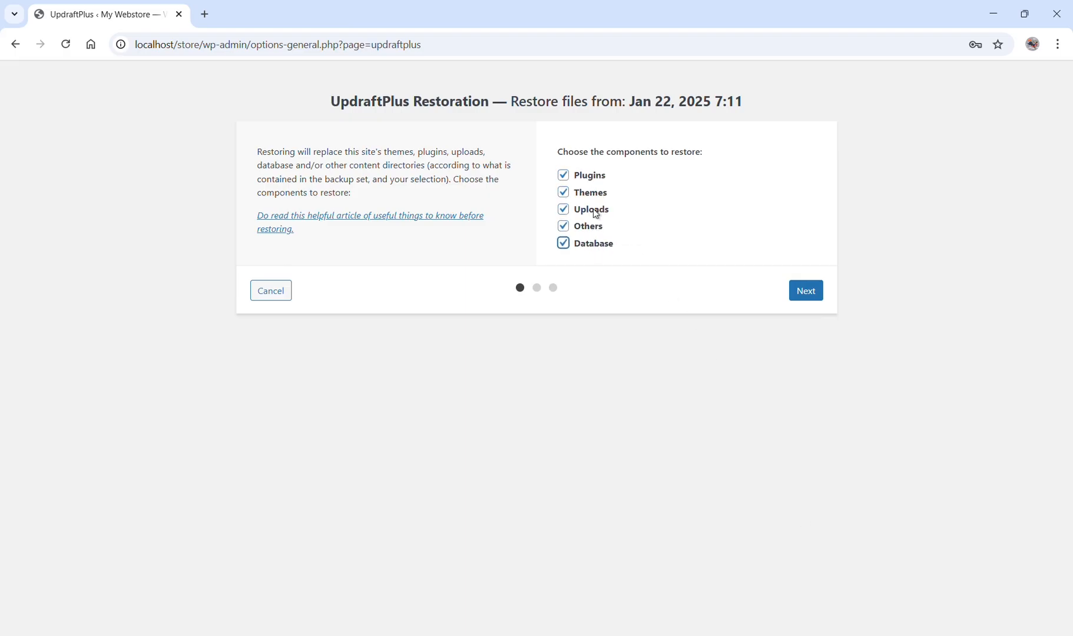
pyautogui.click(801, 294)
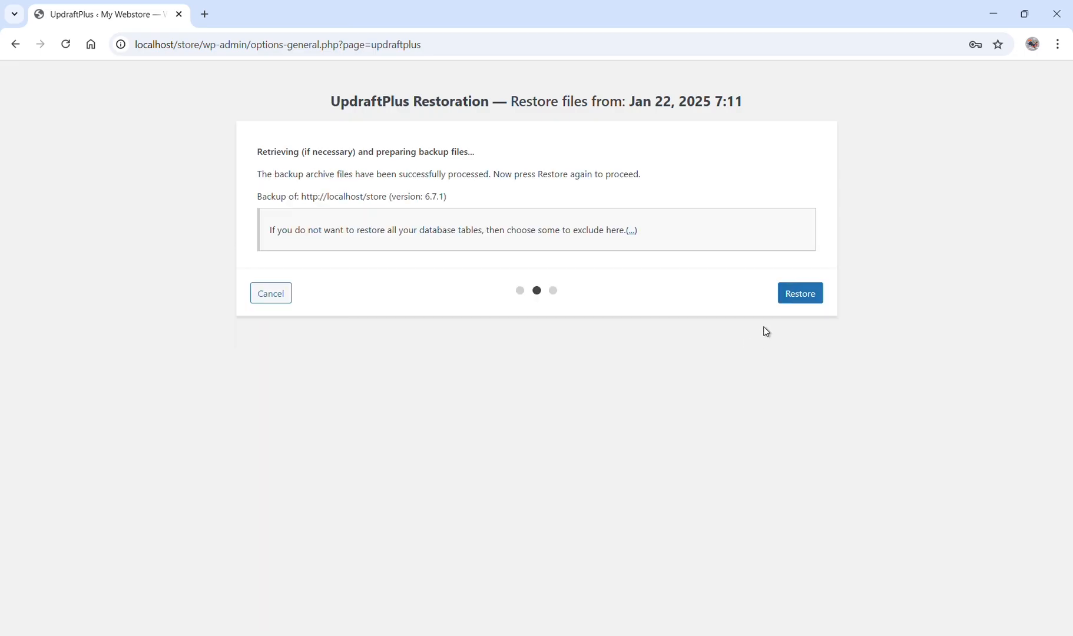
# Run the restoration of the prepared backup and delete the old folders left over from before the restore.
pyautogui.click(796, 292)
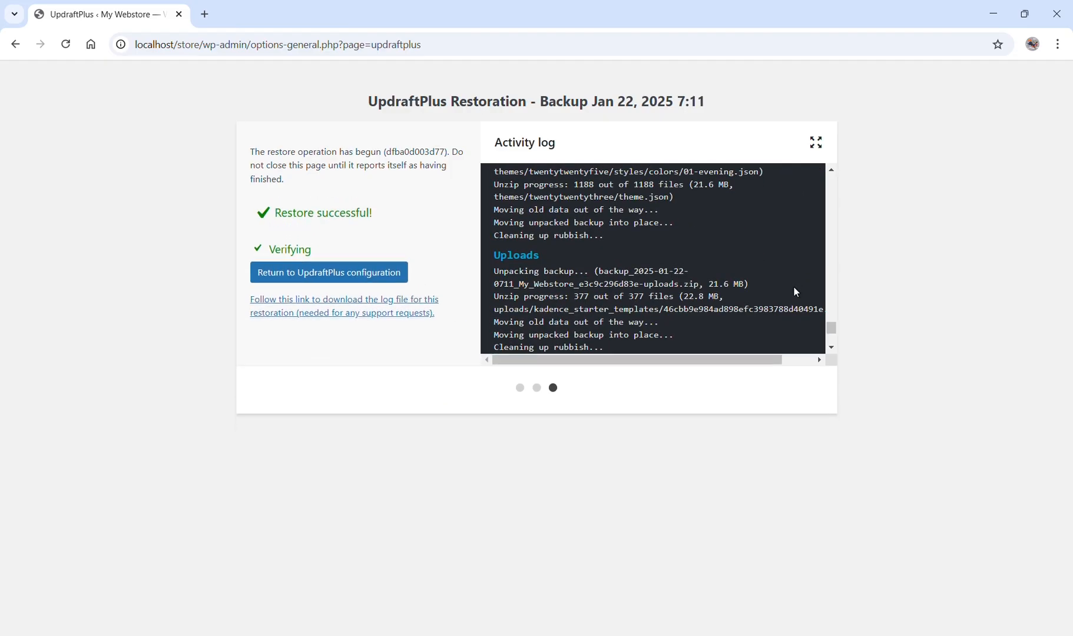
pyautogui.click(377, 256)
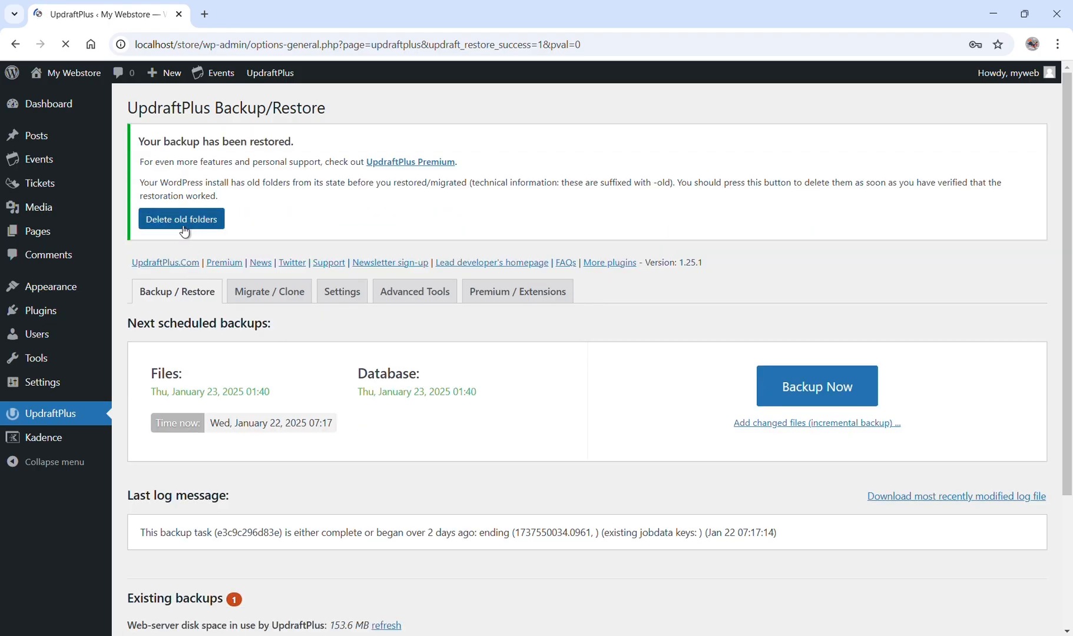
pyautogui.click(182, 220)
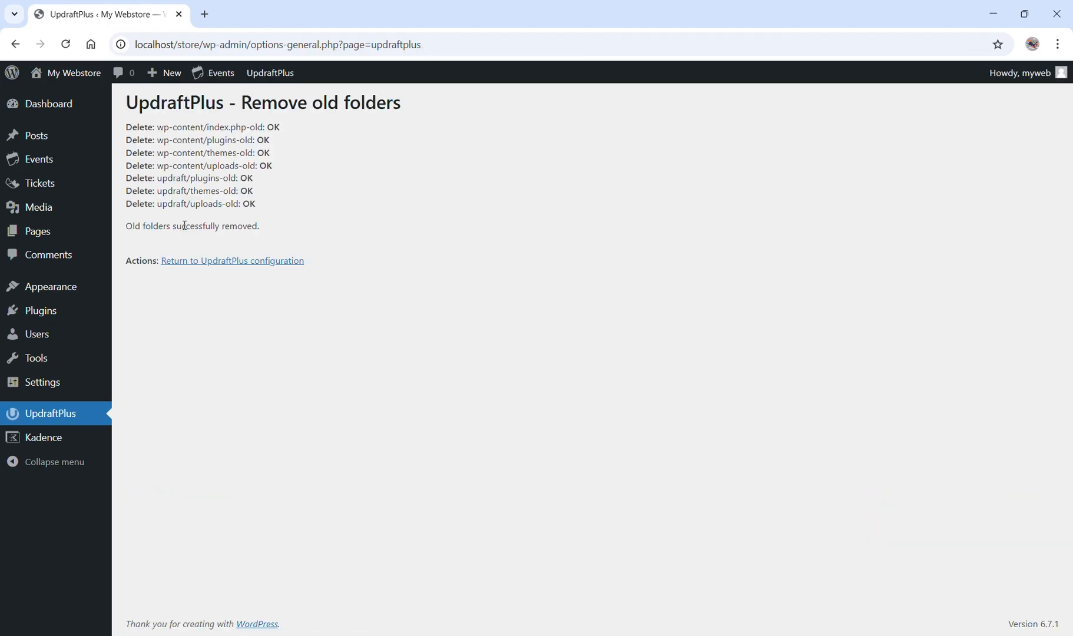
# Visit the live site from the dashboard and examine the restored front page from its header to the testimonials.
pyautogui.click(64, 108)
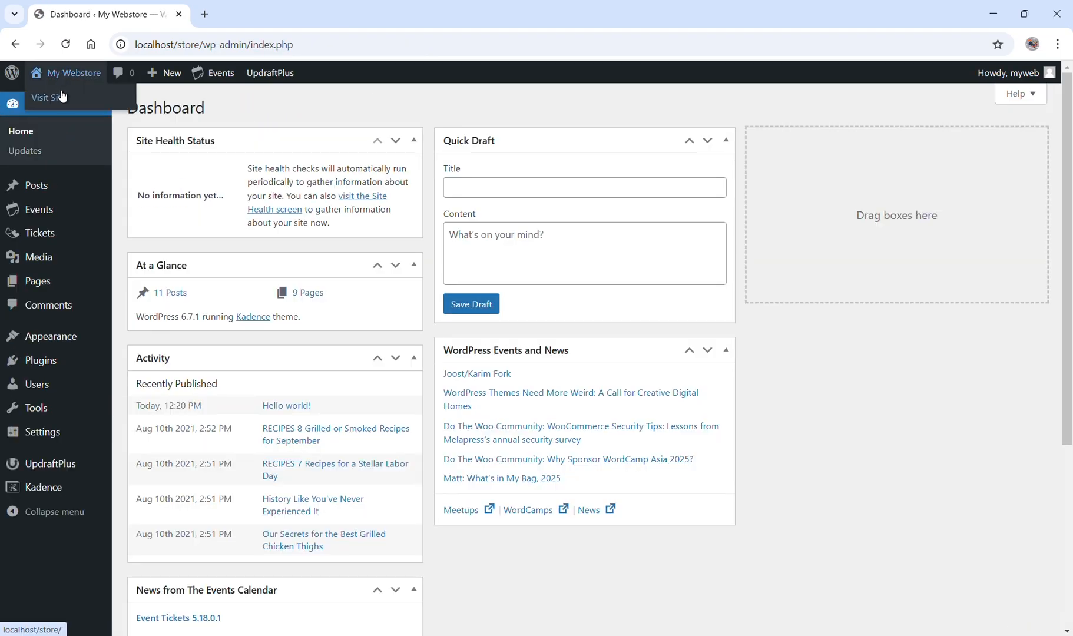
pyautogui.click(61, 98)
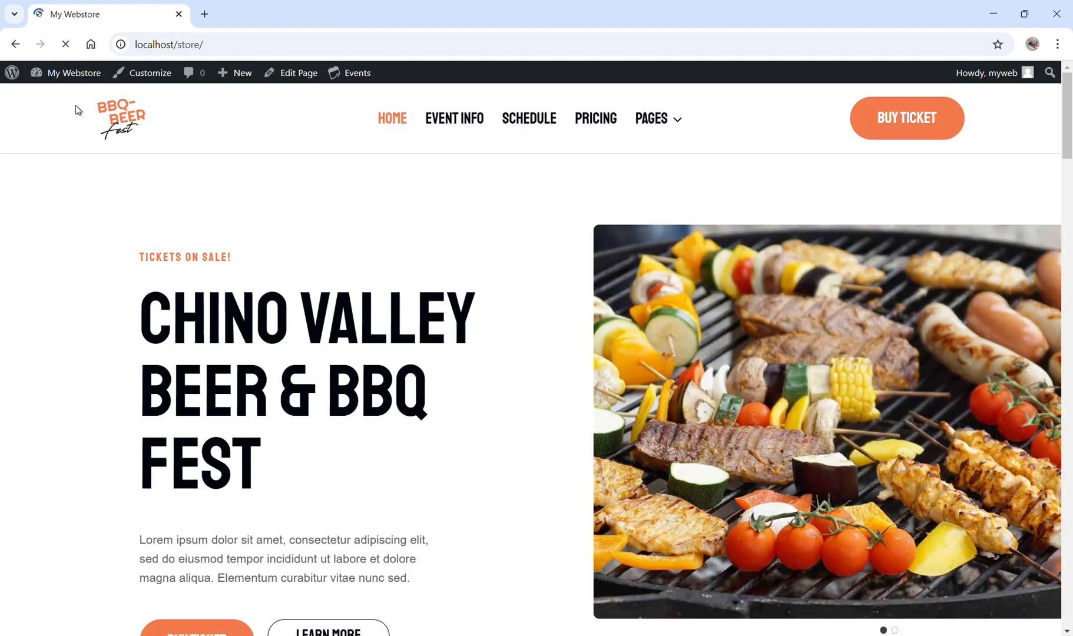
pyautogui.scroll(-8, 346, 293)
pyautogui.scroll(-14, 347, 293)
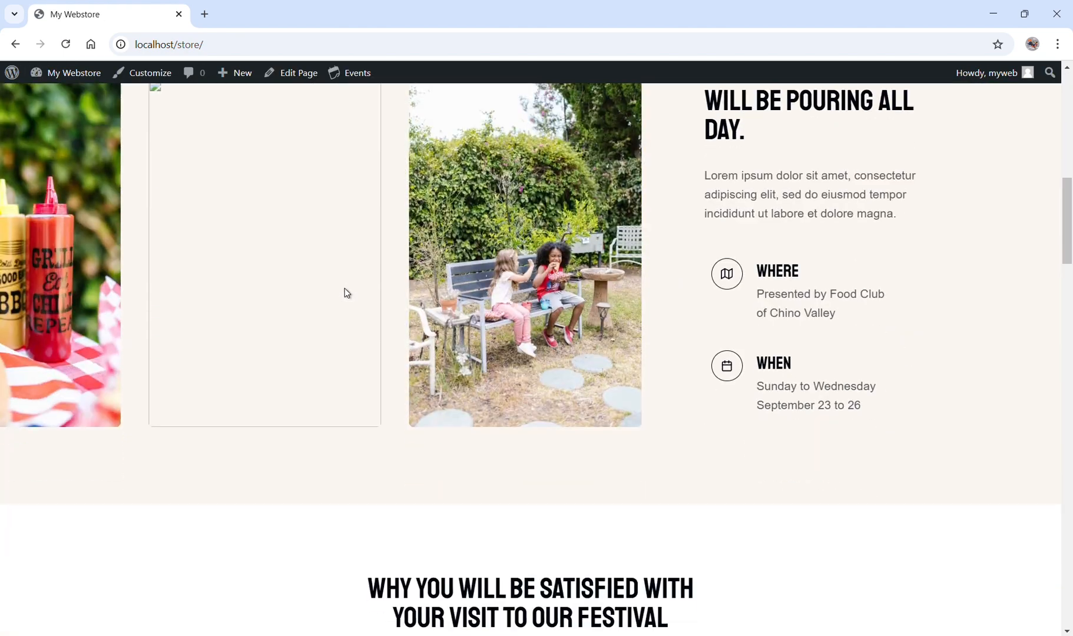
pyautogui.scroll(-16, 346, 293)
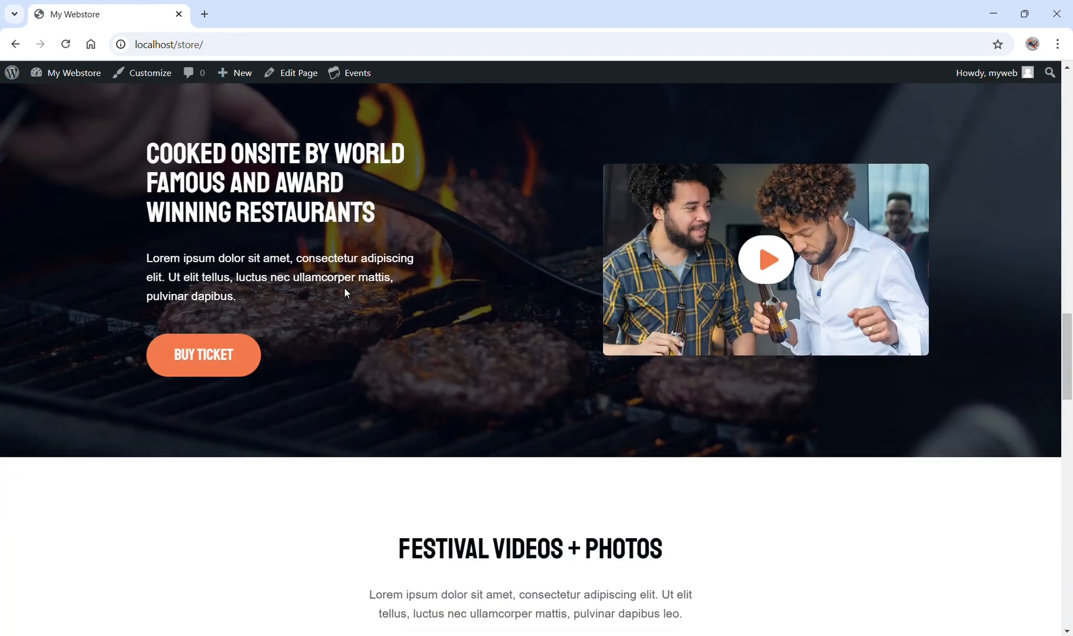
pyautogui.scroll(-13, 391, 334)
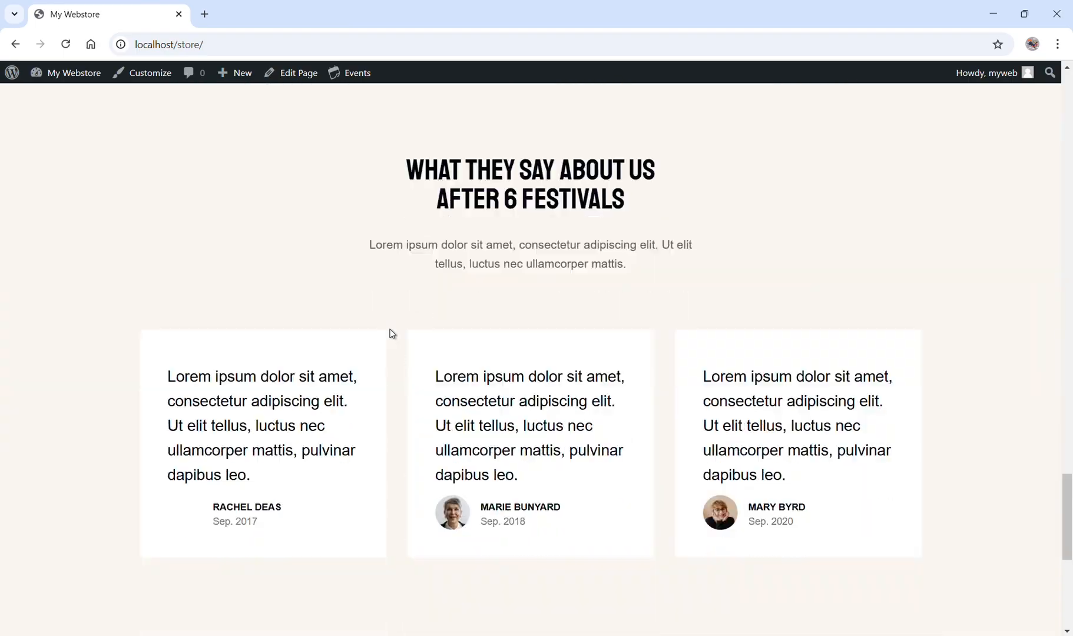
pyautogui.scroll(12, 392, 334)
pyautogui.scroll(20, 390, 335)
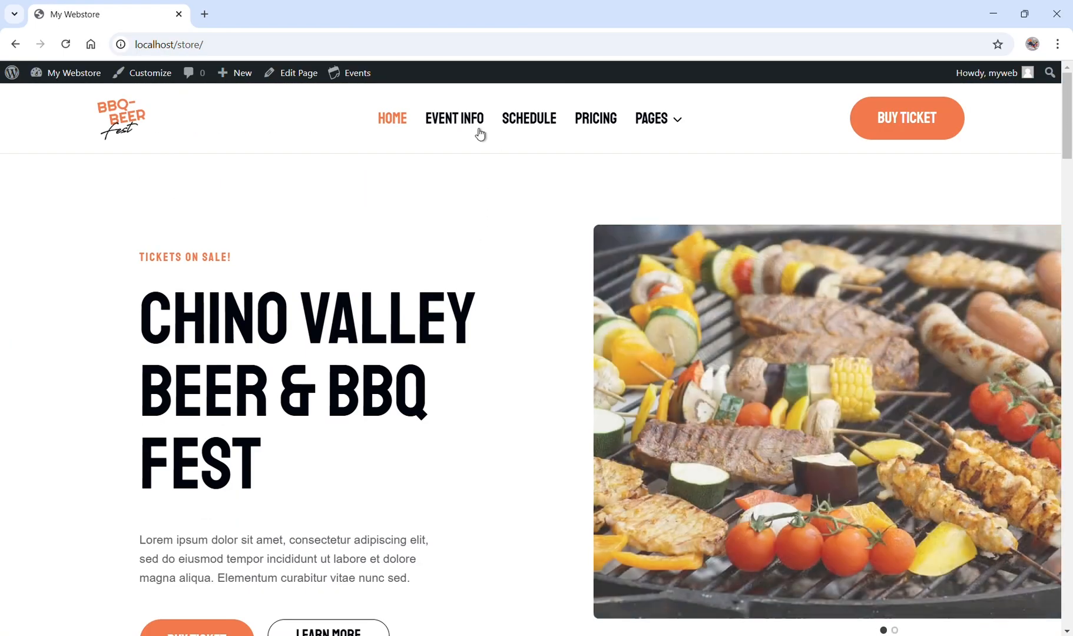
# Open the site's Event Info page and check its restored content.
pyautogui.click(473, 125)
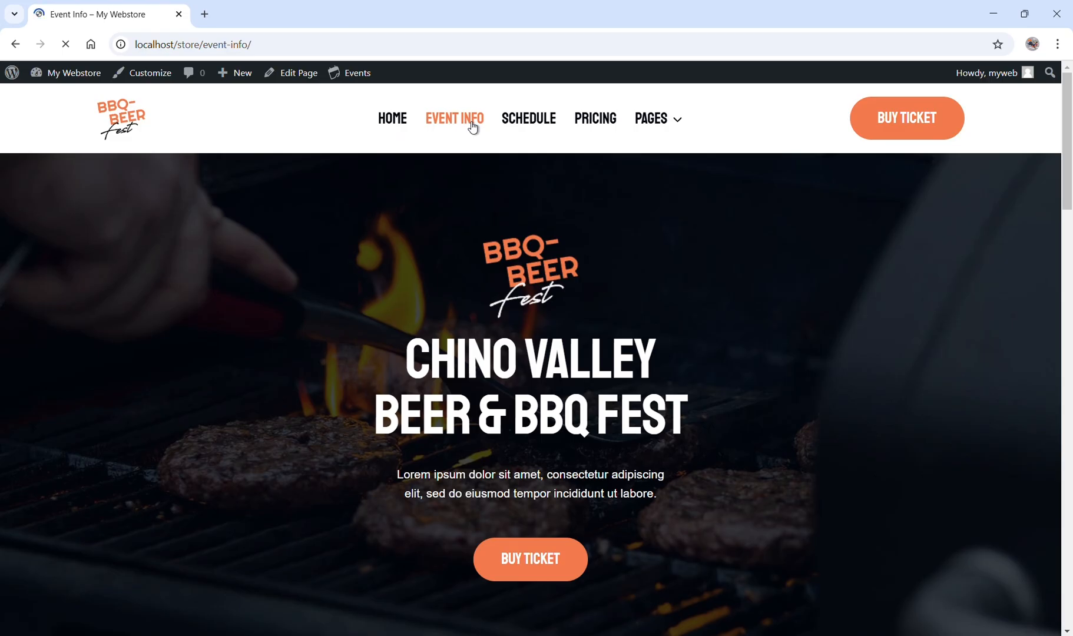
pyautogui.scroll(-10, 569, 276)
pyautogui.scroll(-7, 570, 275)
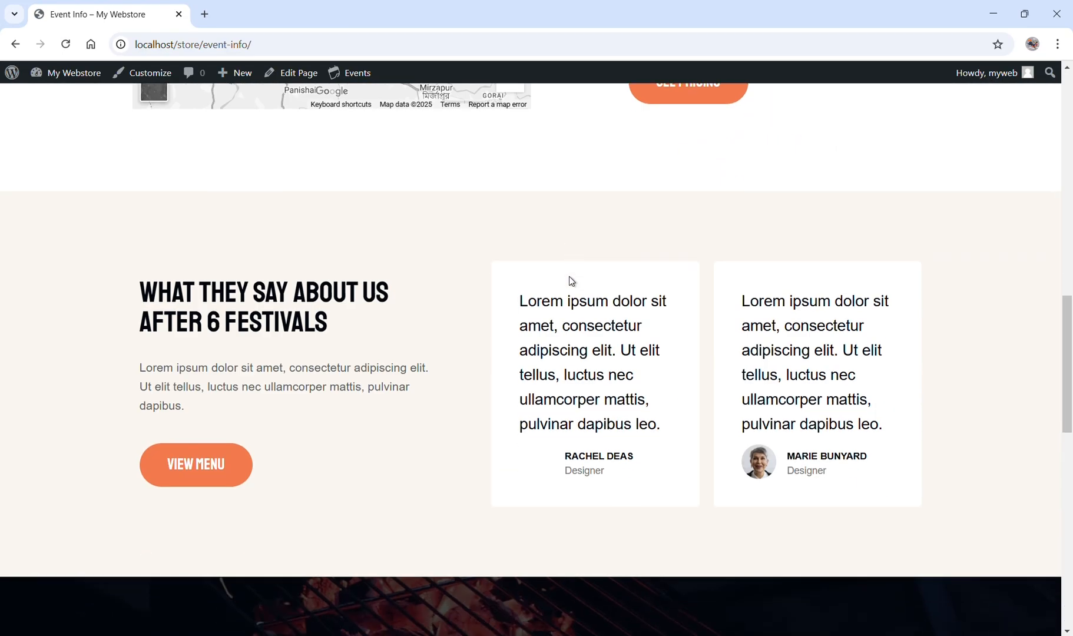
pyautogui.scroll(12, 568, 277)
pyautogui.scroll(5, 568, 277)
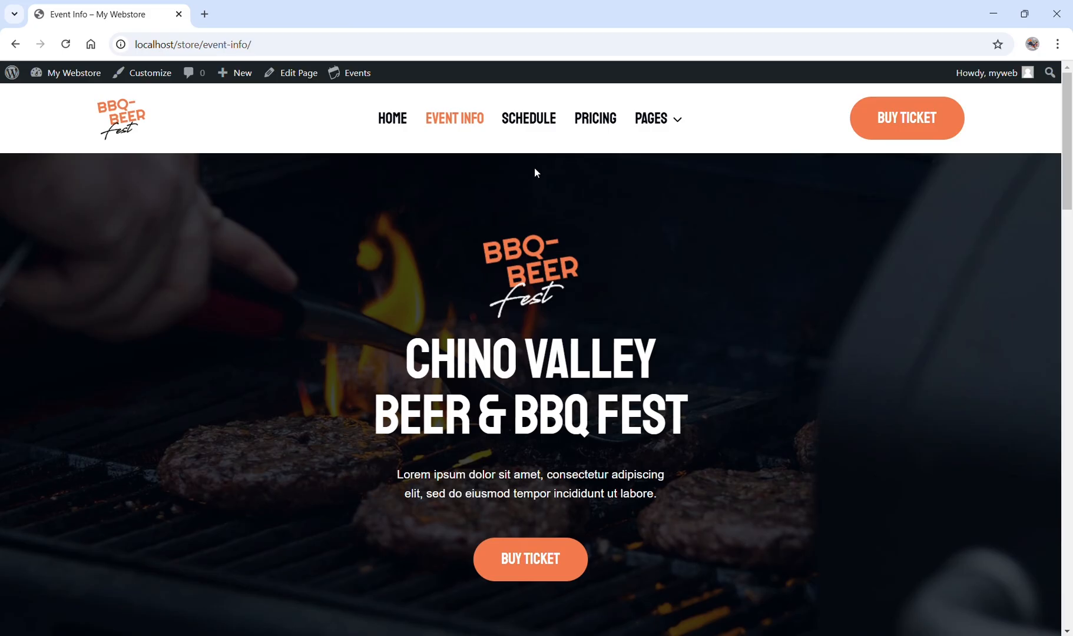
# Open the site's Schedule page and look through the list of restored events.
pyautogui.click(532, 122)
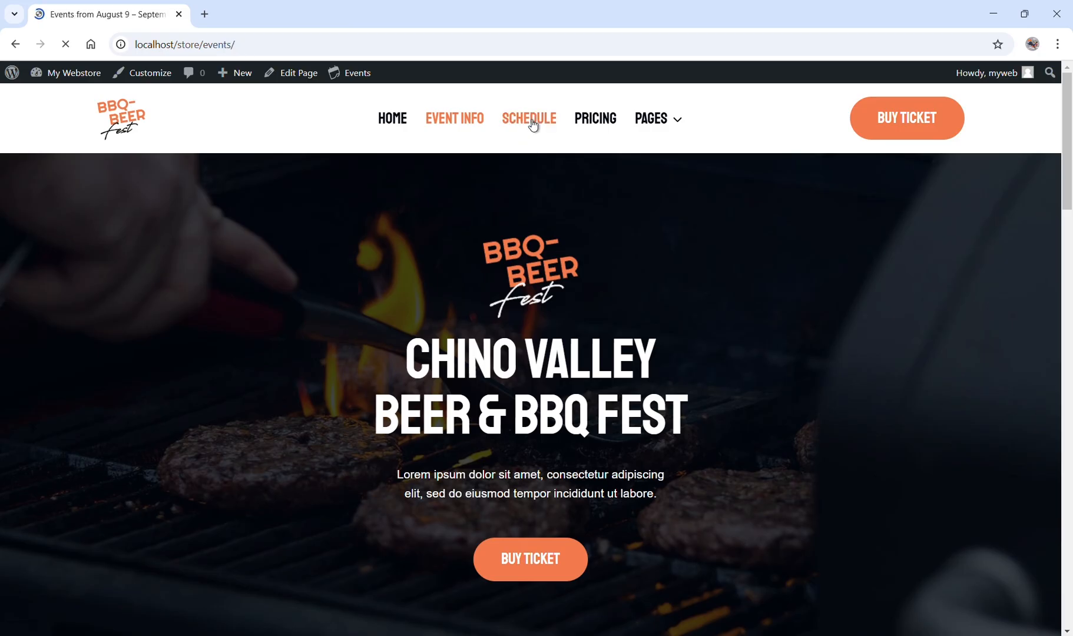
pyautogui.scroll(-13, 527, 267)
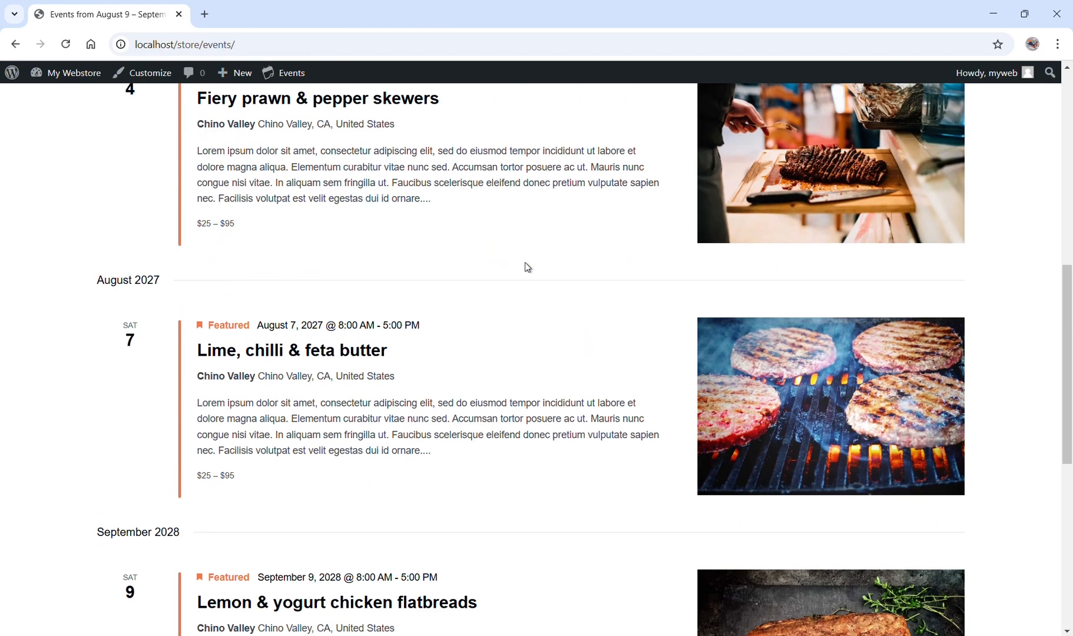
pyautogui.scroll(9, 528, 267)
pyautogui.scroll(8, 528, 267)
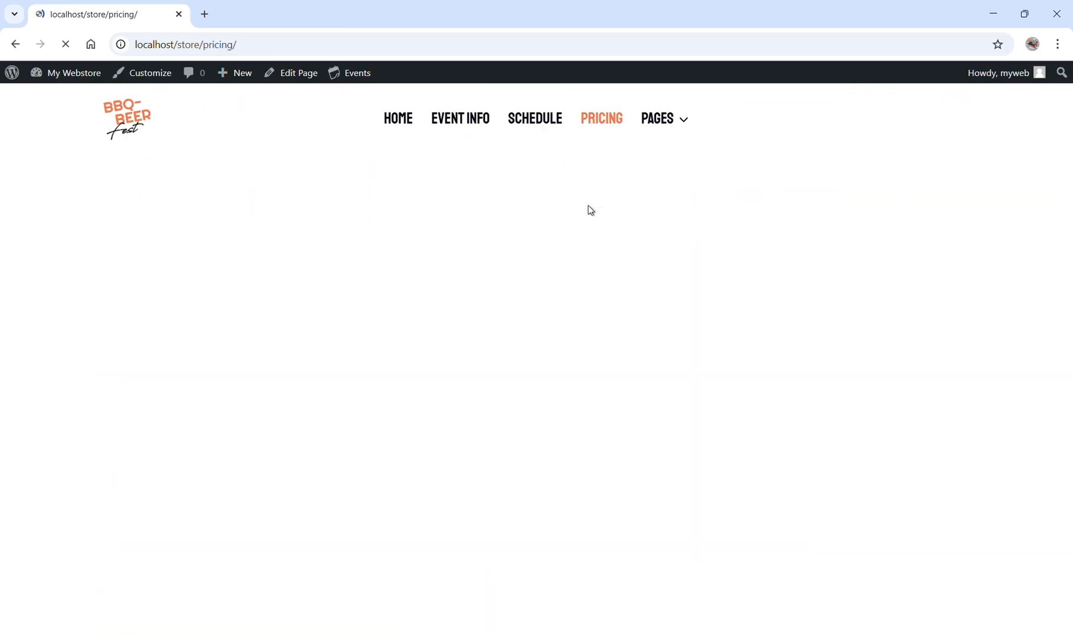
# Open the site's Pricing page and check its ticket packages and photo gallery of previous events.
pyautogui.scroll(-8, 589, 210)
pyautogui.scroll(-9, 588, 209)
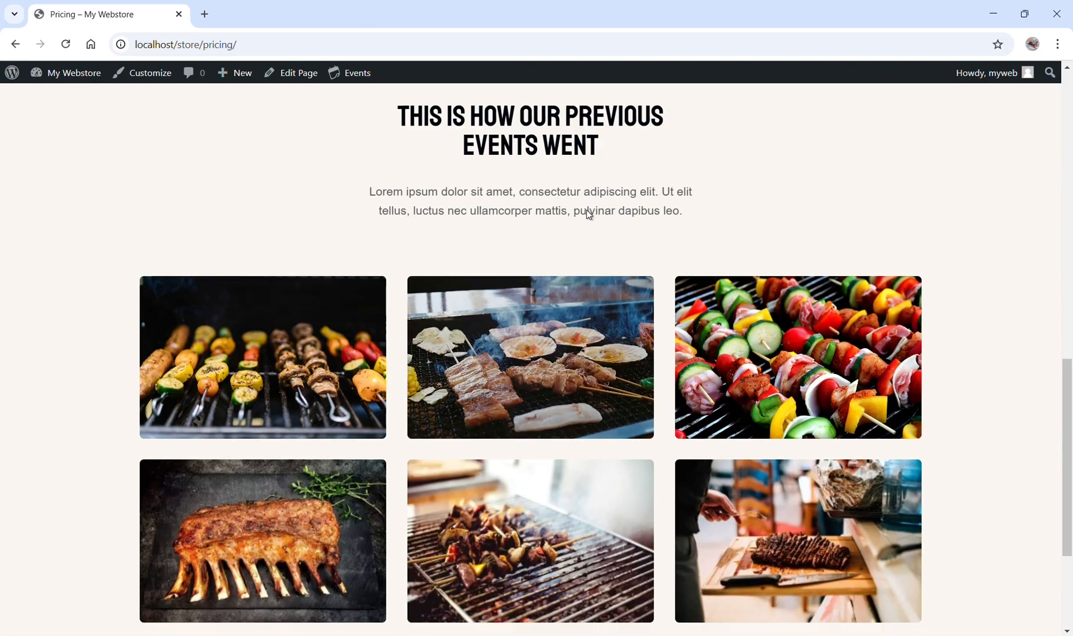
pyautogui.scroll(6, 588, 216)
pyautogui.scroll(10, 588, 215)
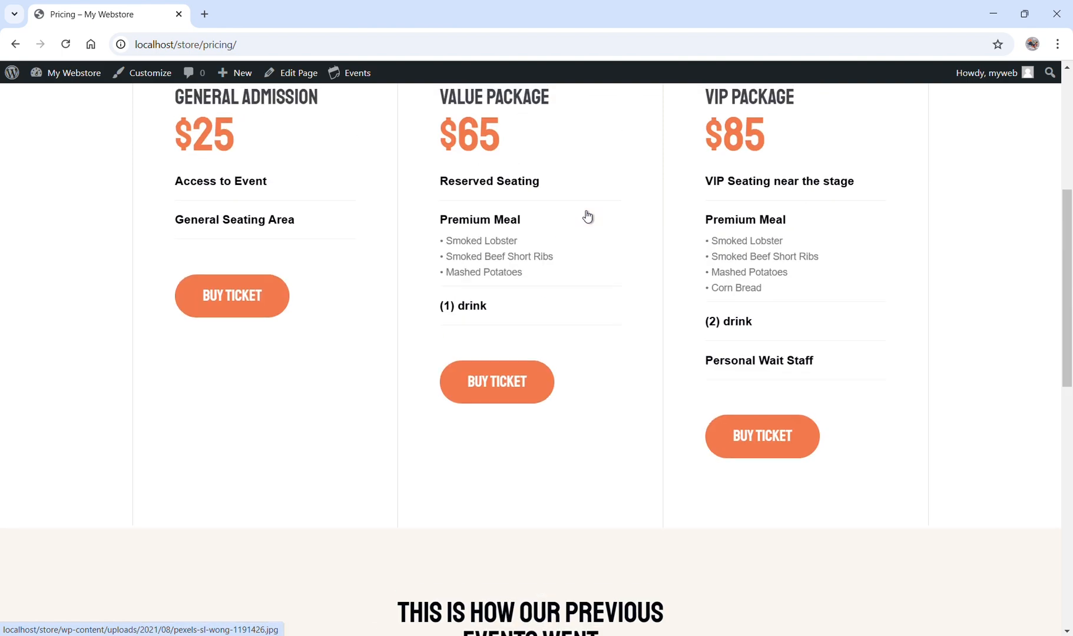